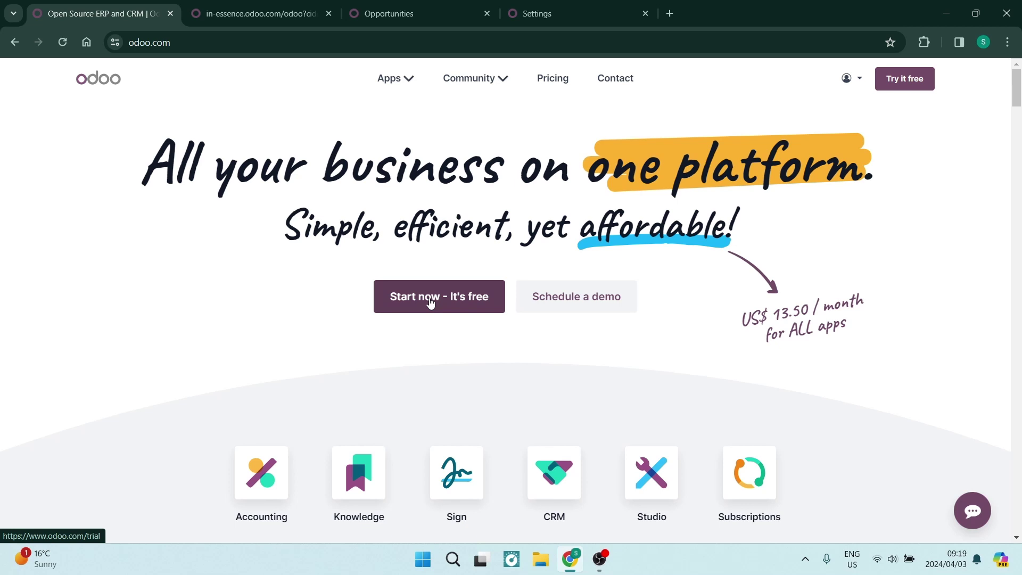
click(241, 16)
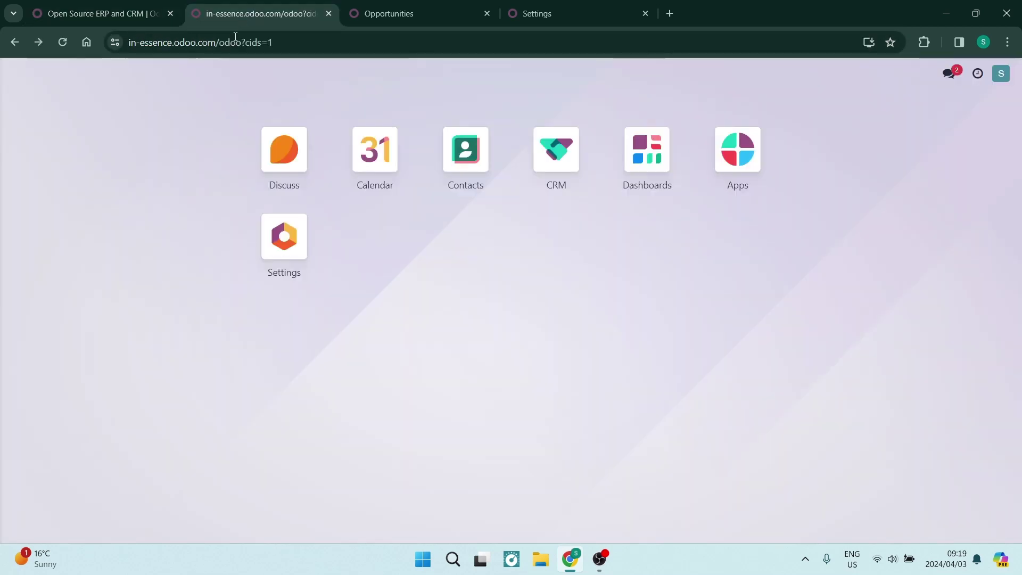
click(107, 14)
scroll(379, 433, down, 6)
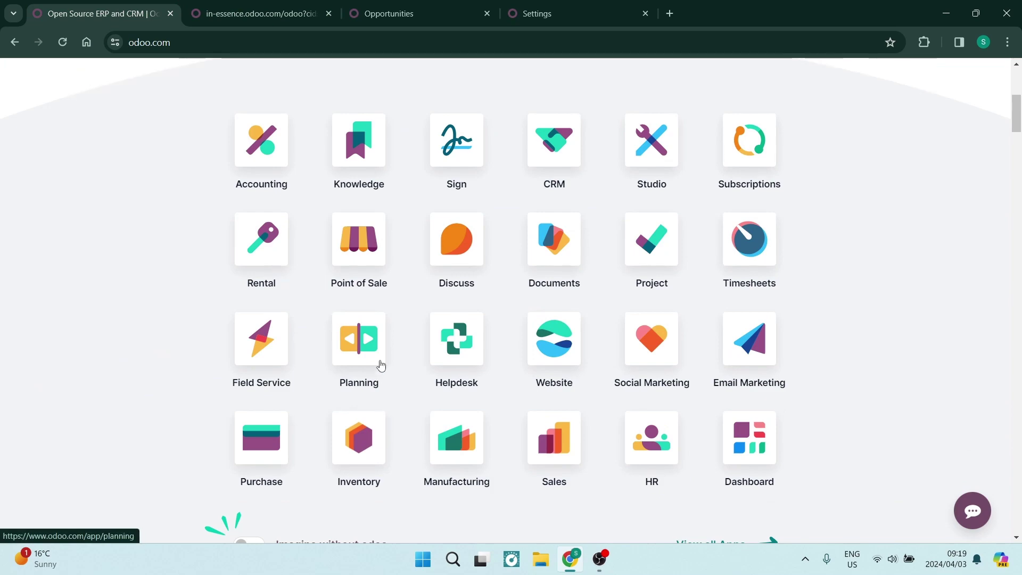
scroll(382, 362, up, 3)
scroll(426, 341, down, 3)
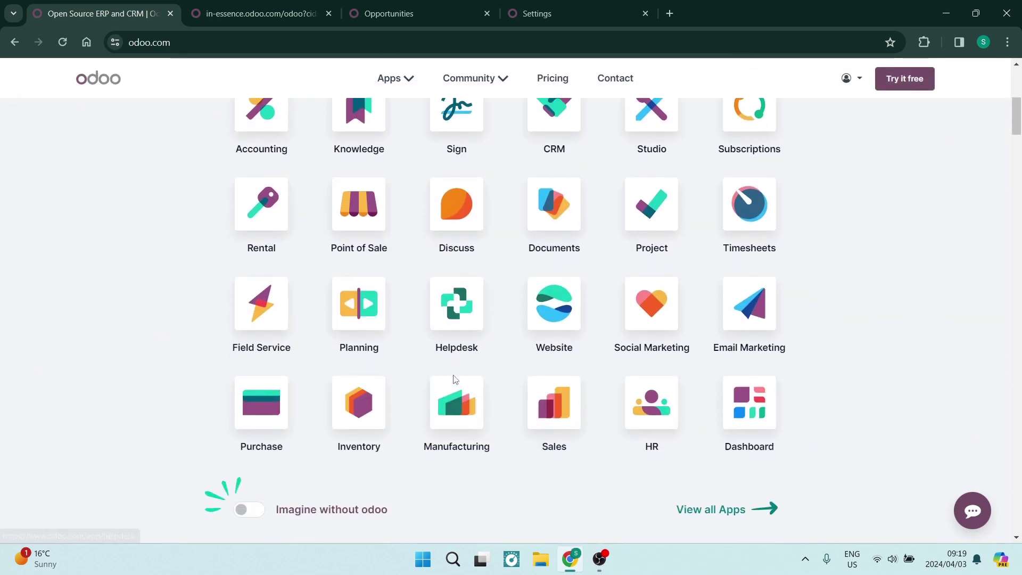
scroll(453, 373, down, 8)
scroll(452, 375, up, 12)
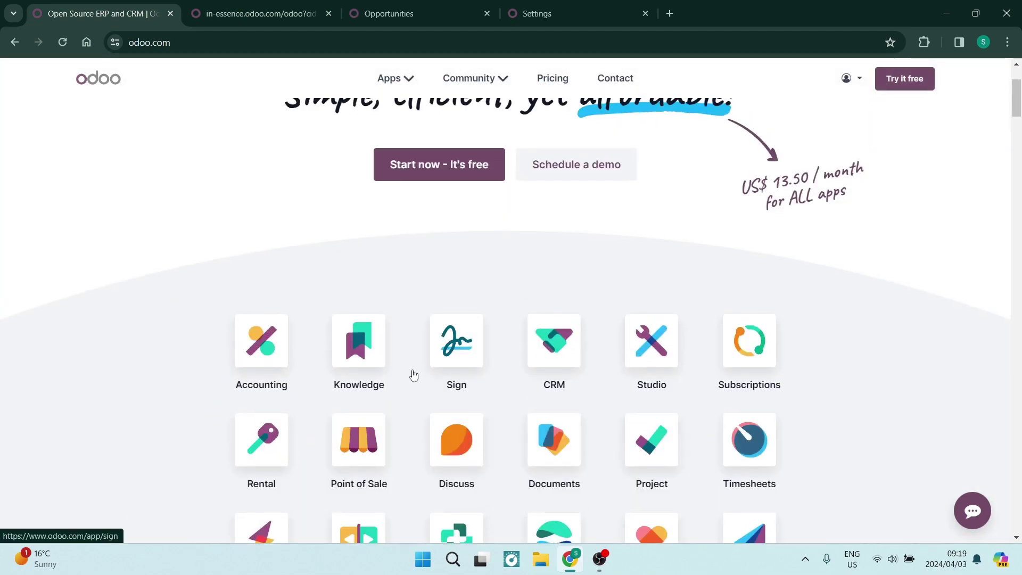
scroll(414, 375, up, 2)
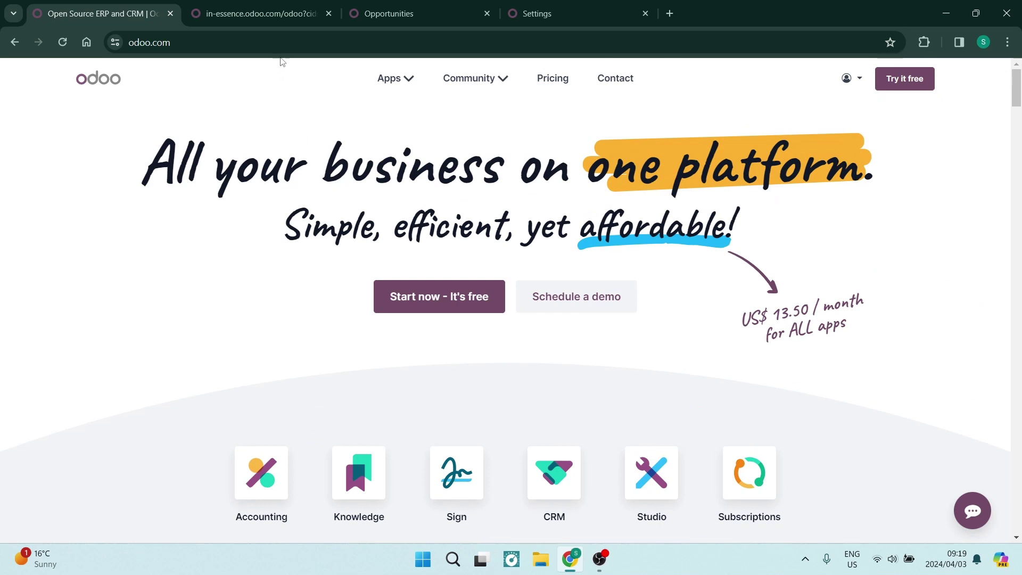
click(266, 14)
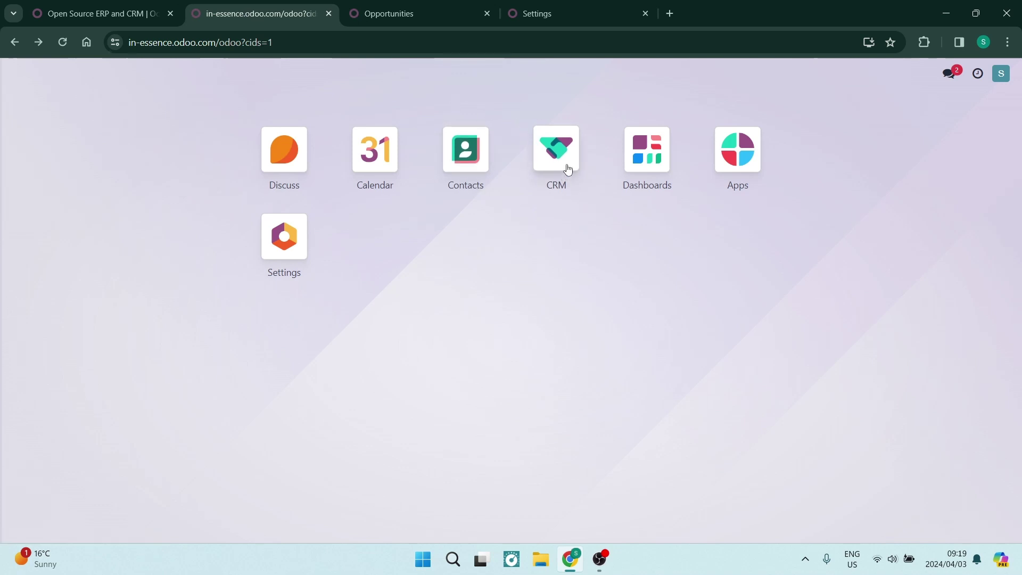
- Return to the empty CRM pipeline (New, Qualified, Proposition, Won) and bring up the Sales menu
click(398, 14)
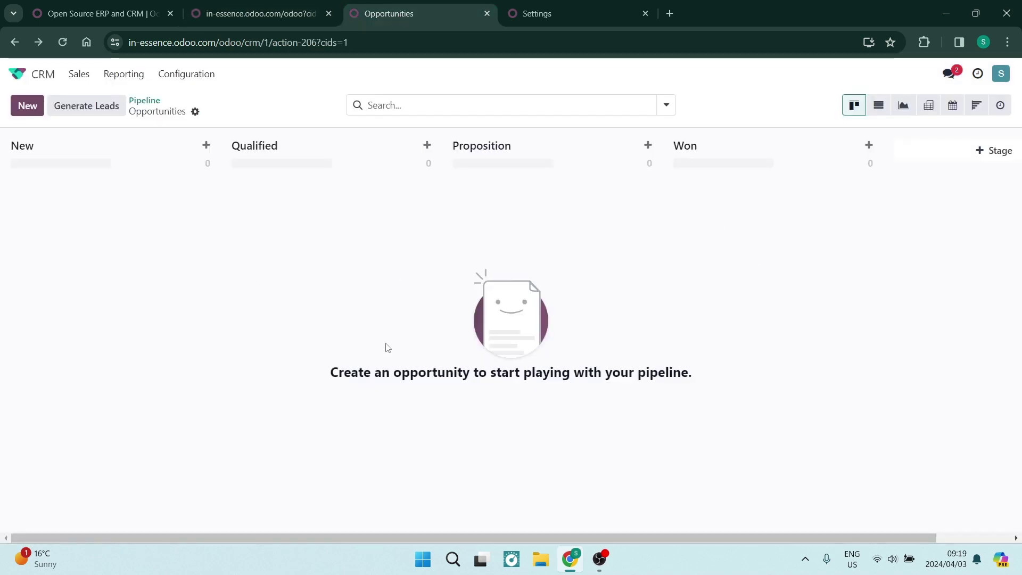
click(272, 15)
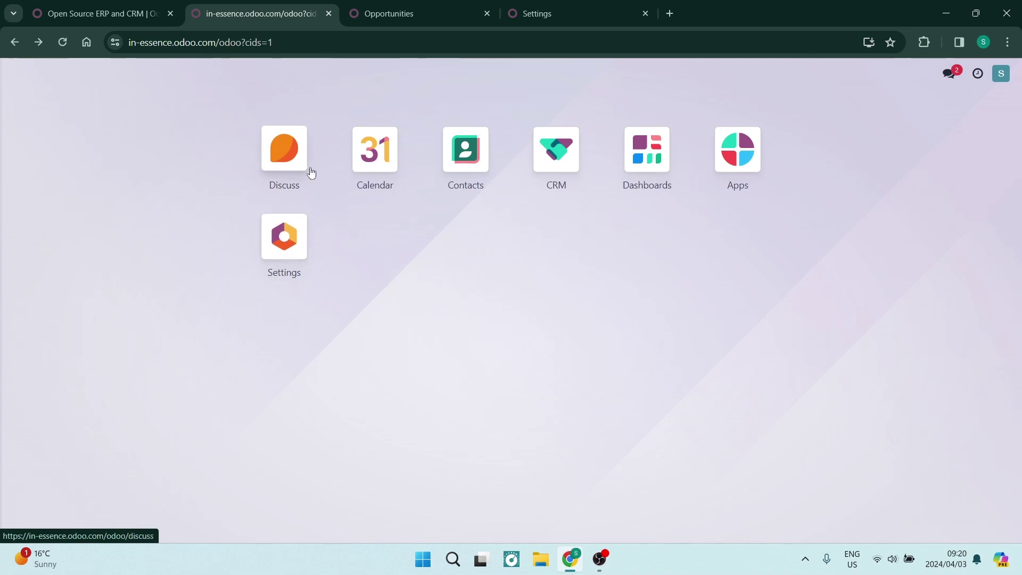
click(408, 8)
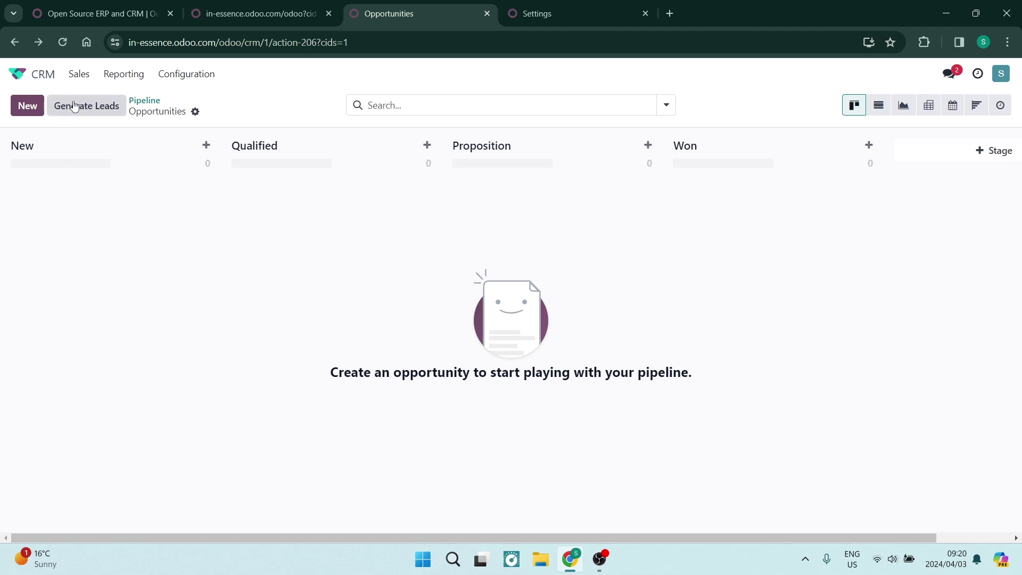
click(75, 75)
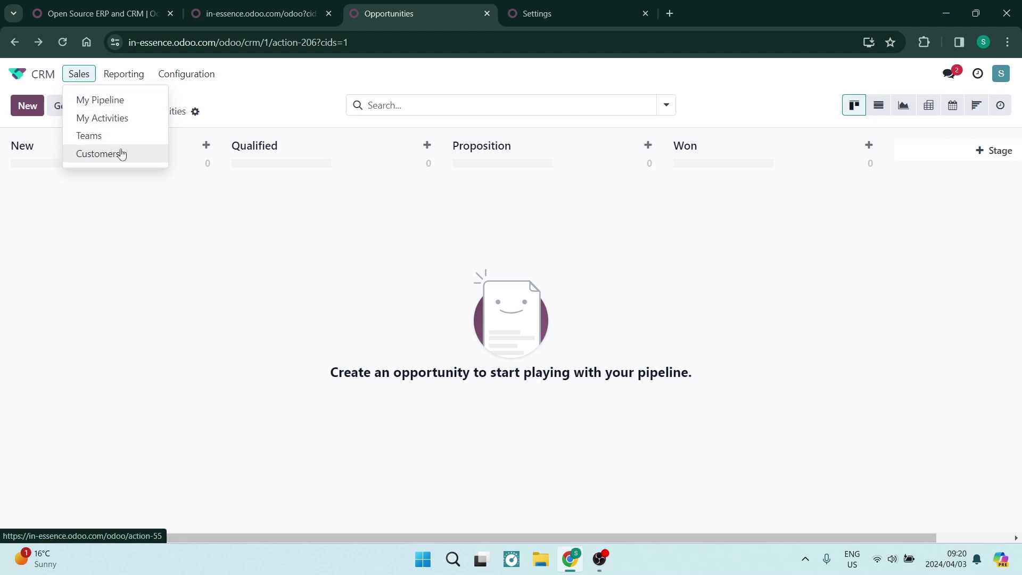
click(122, 74)
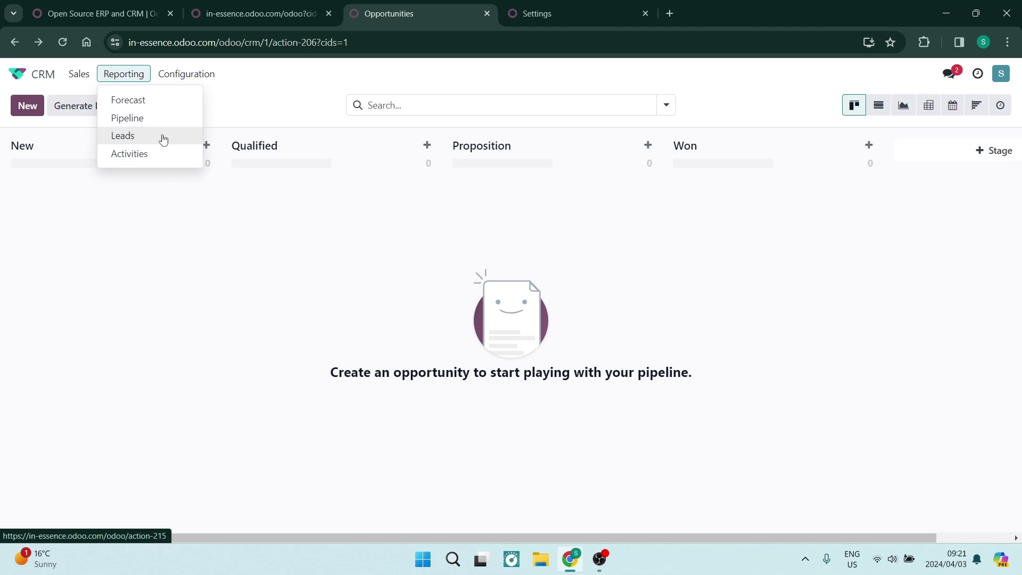
click(189, 73)
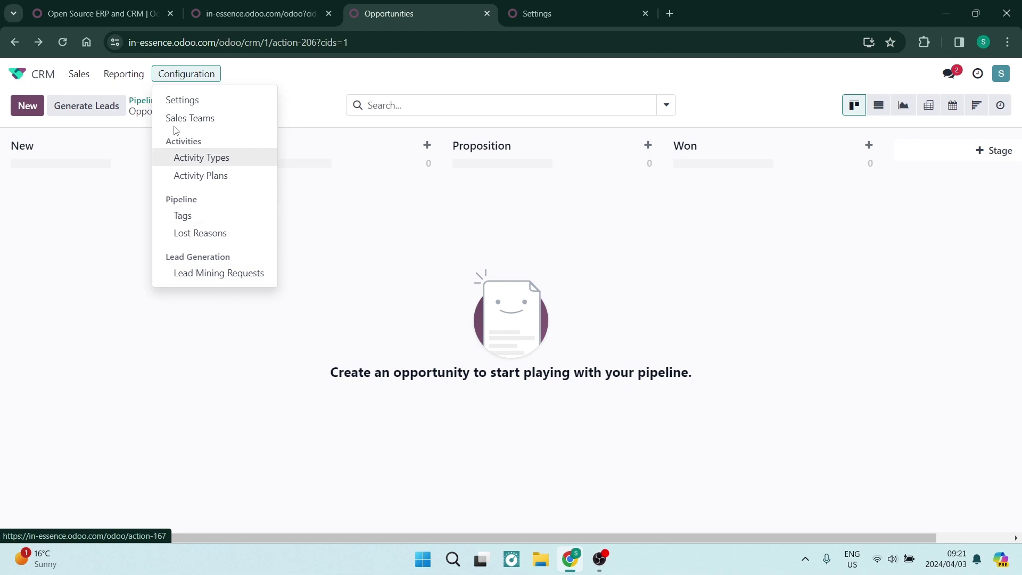
click(185, 74)
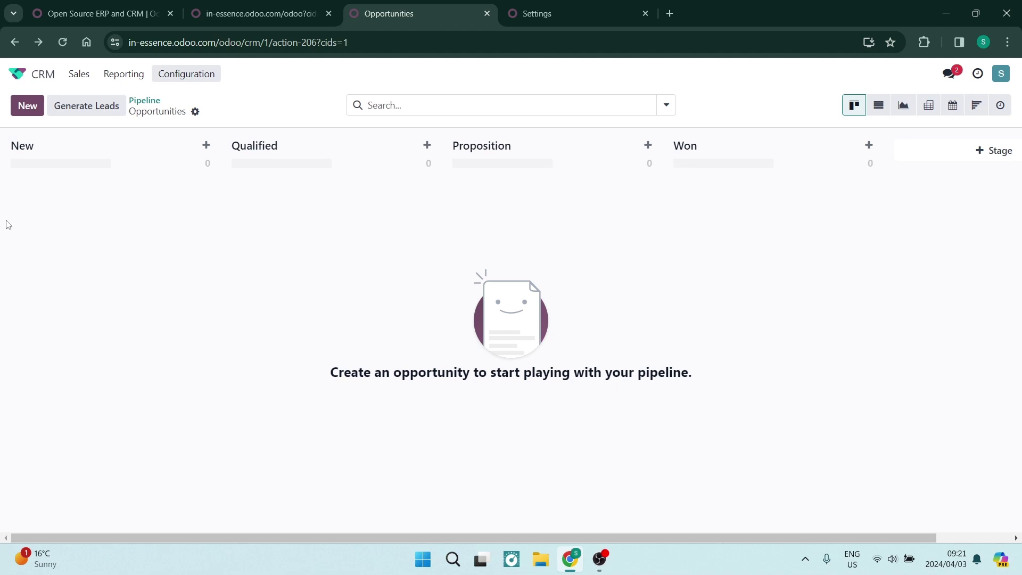
- Start a quick-create opportunity card in the pipeline's New column
click(37, 110)
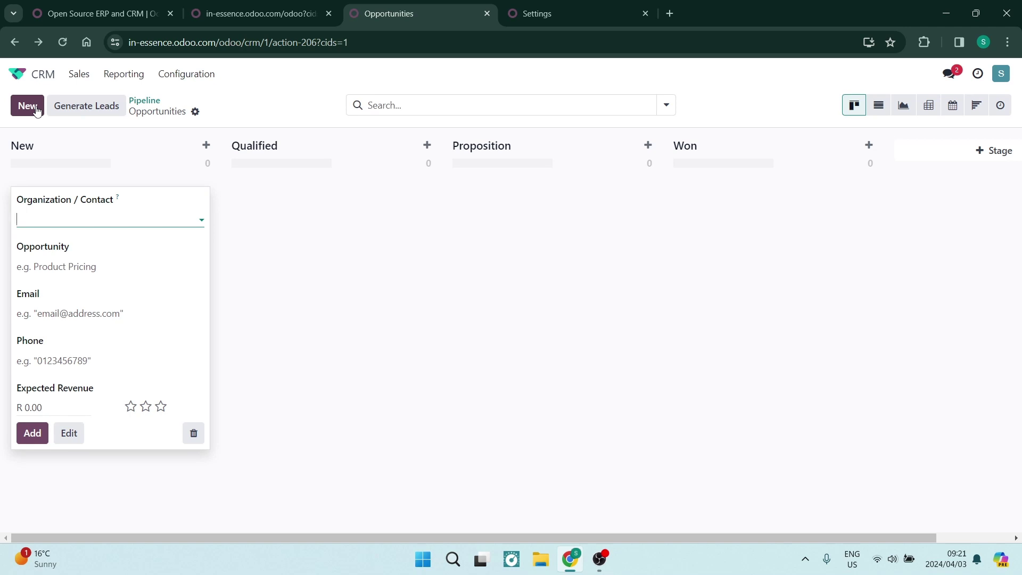
click(36, 111)
- Request 5 leads of type 'Companies and their Contacts' in Generate Leads
click(87, 108)
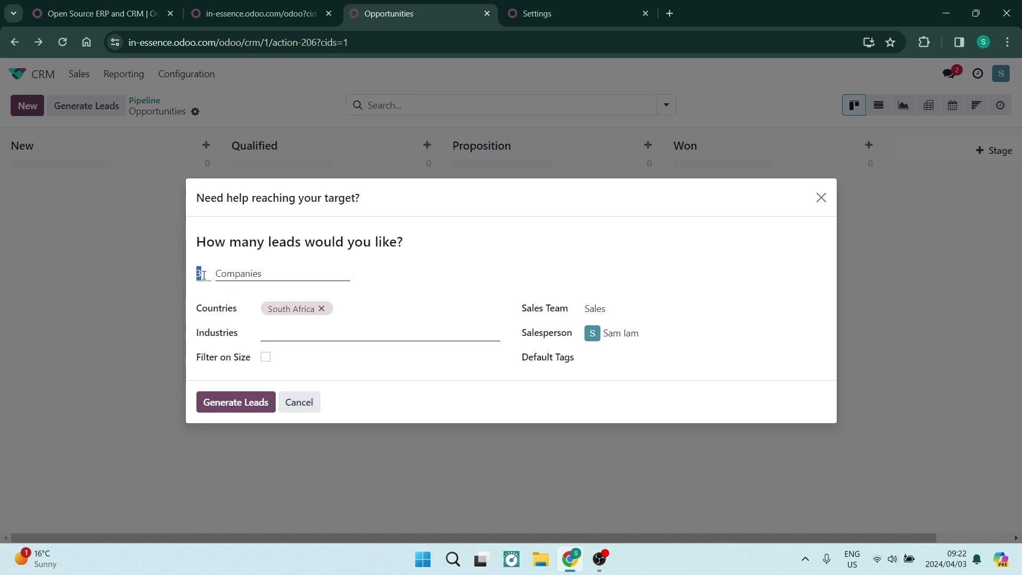
text(5)
click(347, 278)
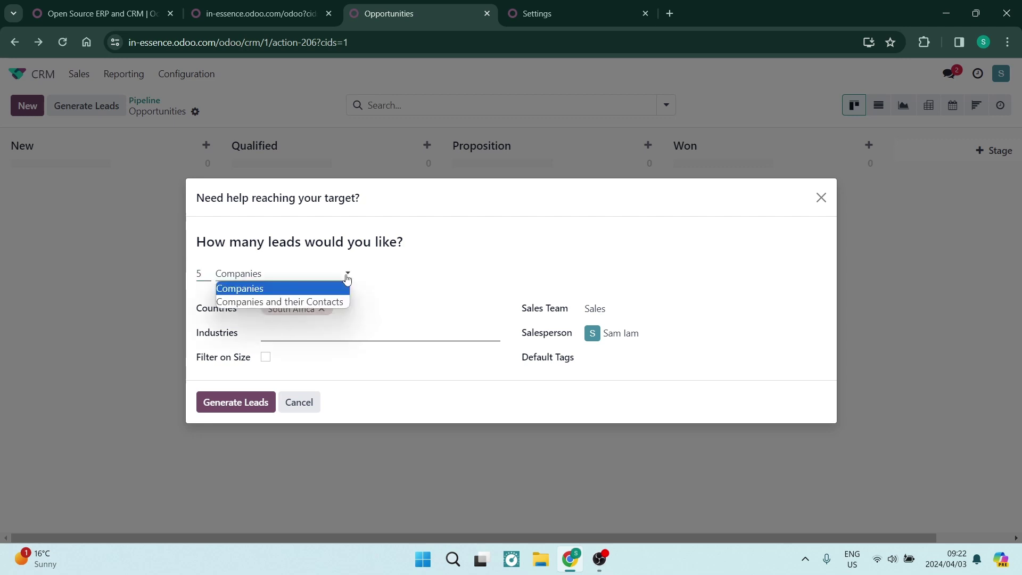
click(268, 304)
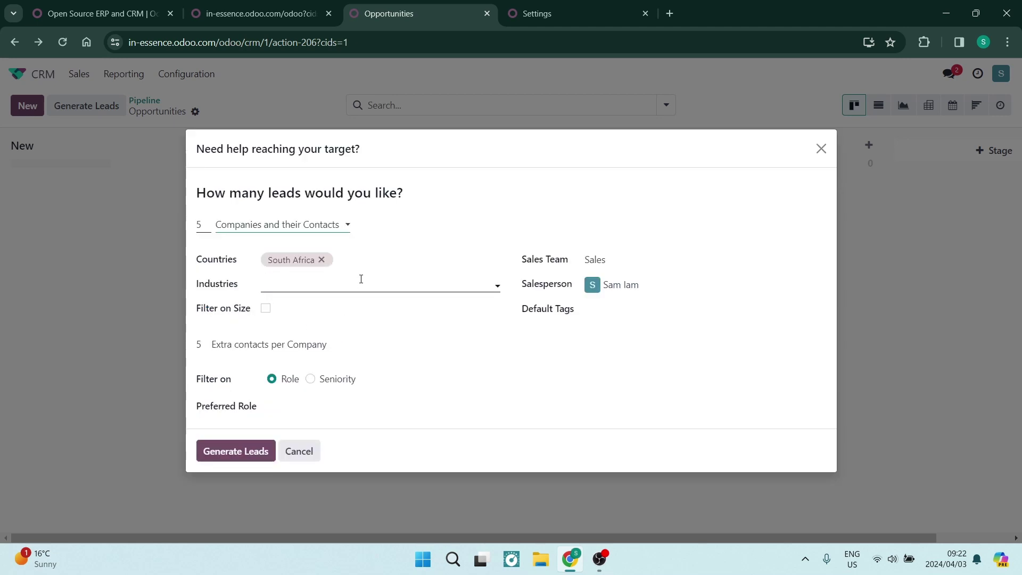
- Replace South Africa with United States as target country and choose the Media industry
click(321, 260)
click(323, 260)
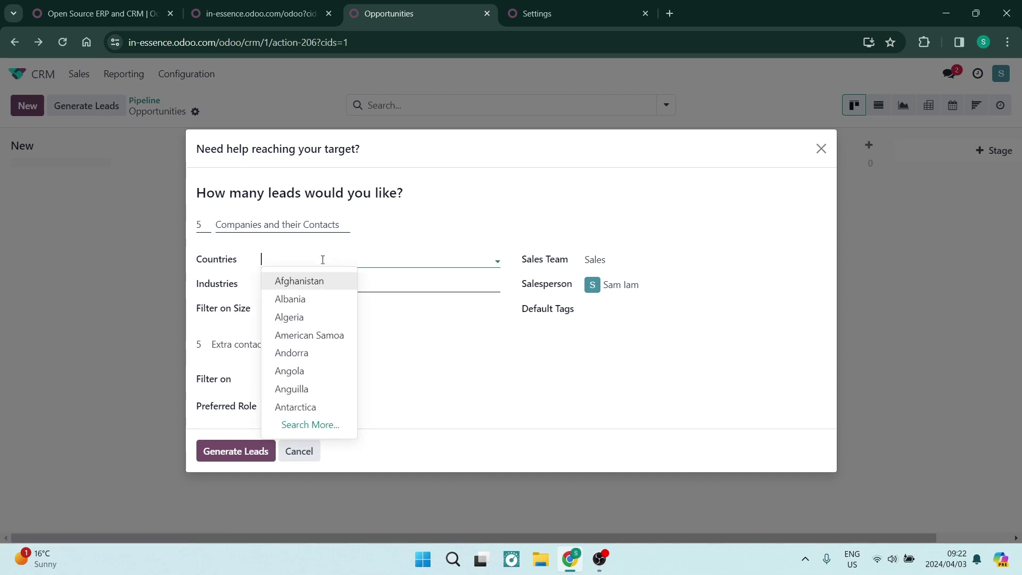
text(unit)
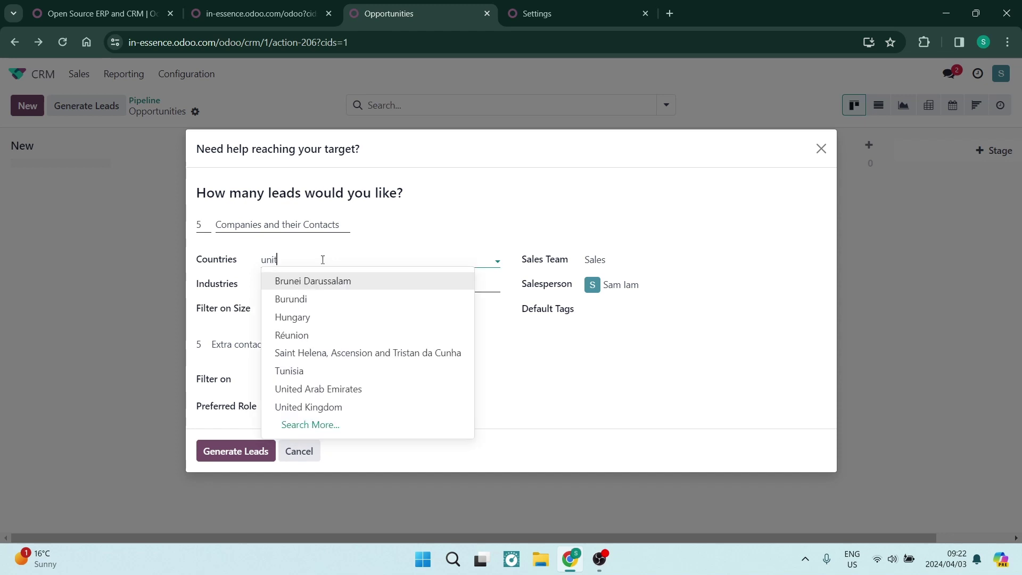
click(314, 318)
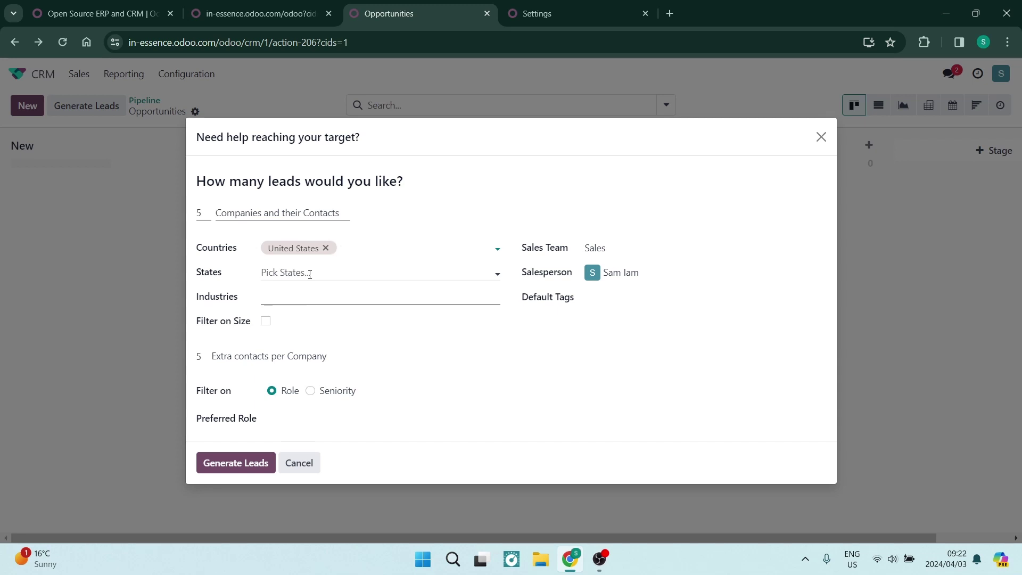
click(336, 295)
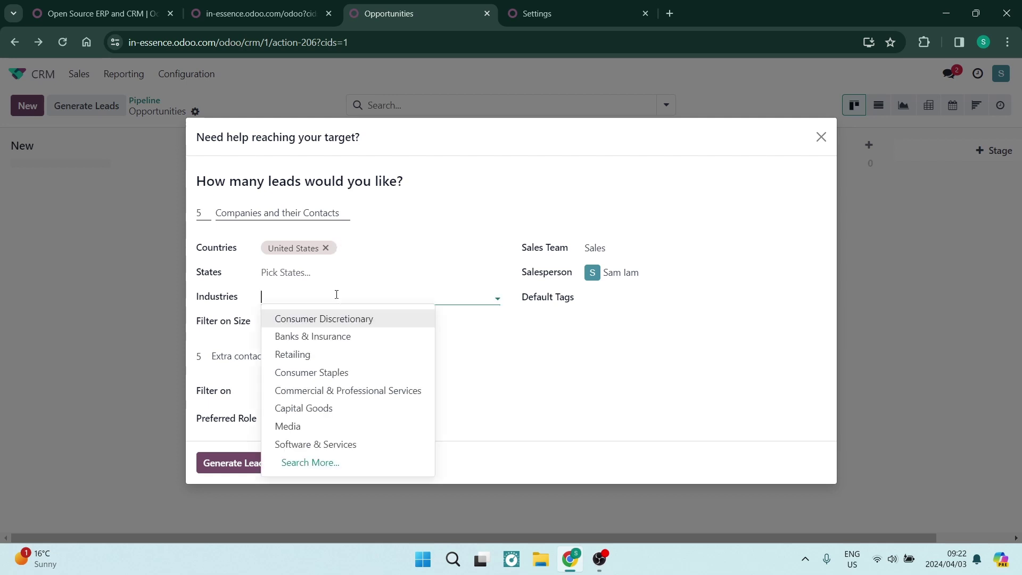
click(318, 428)
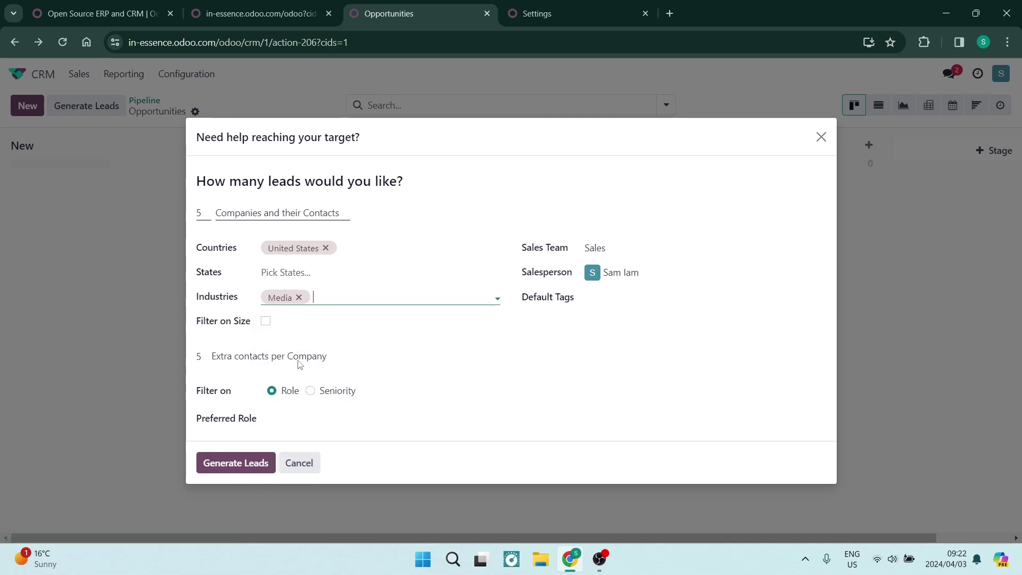
- Leave Filter on Size off and keep extra contacts filtered by Role
click(265, 321)
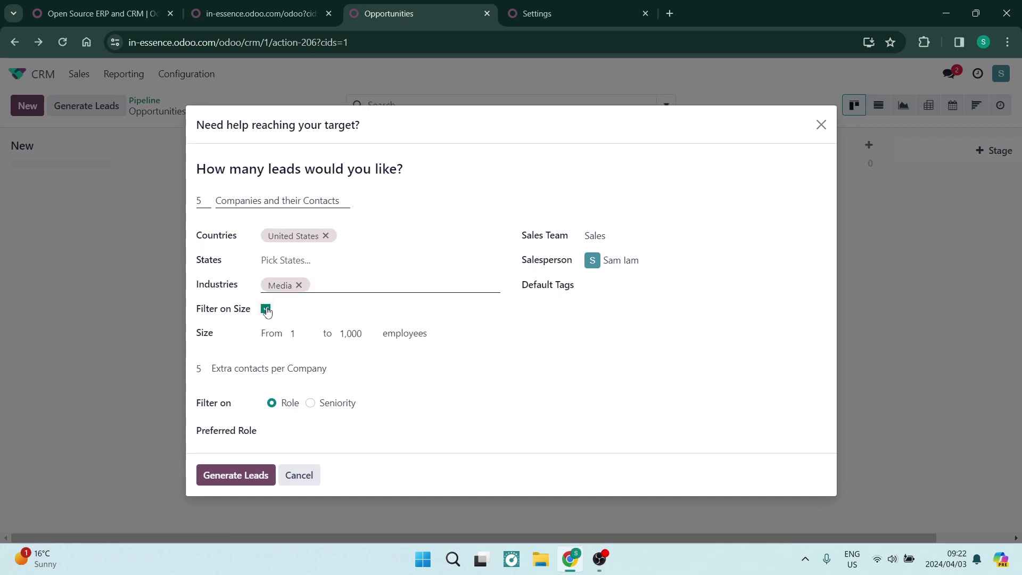
click(266, 308)
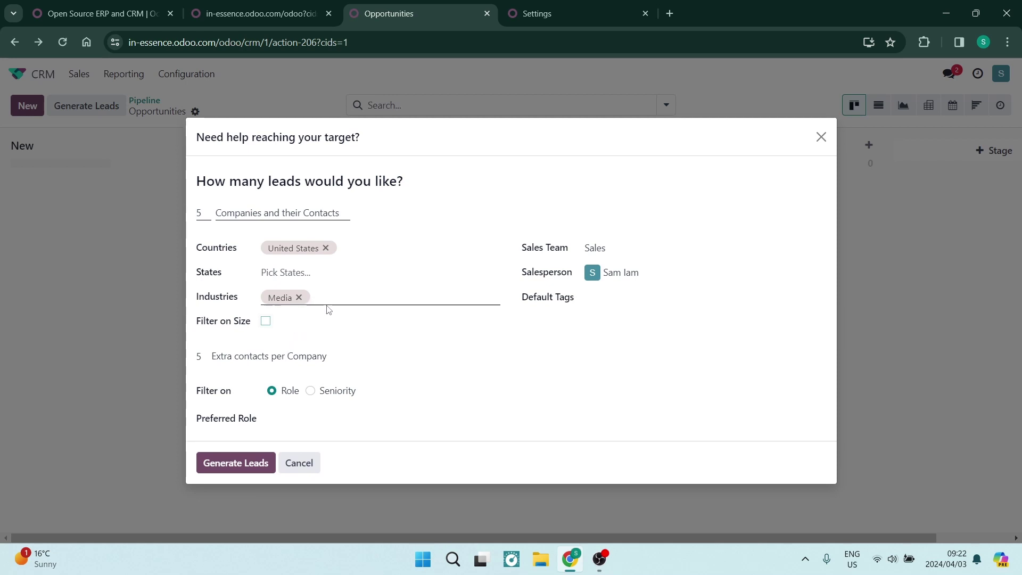
click(201, 358)
click(311, 392)
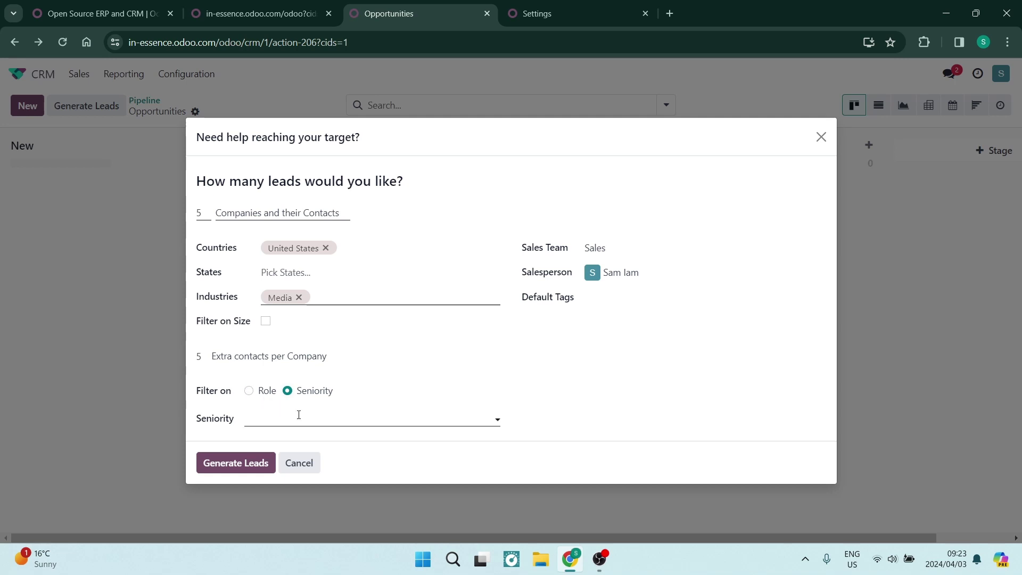
click(249, 391)
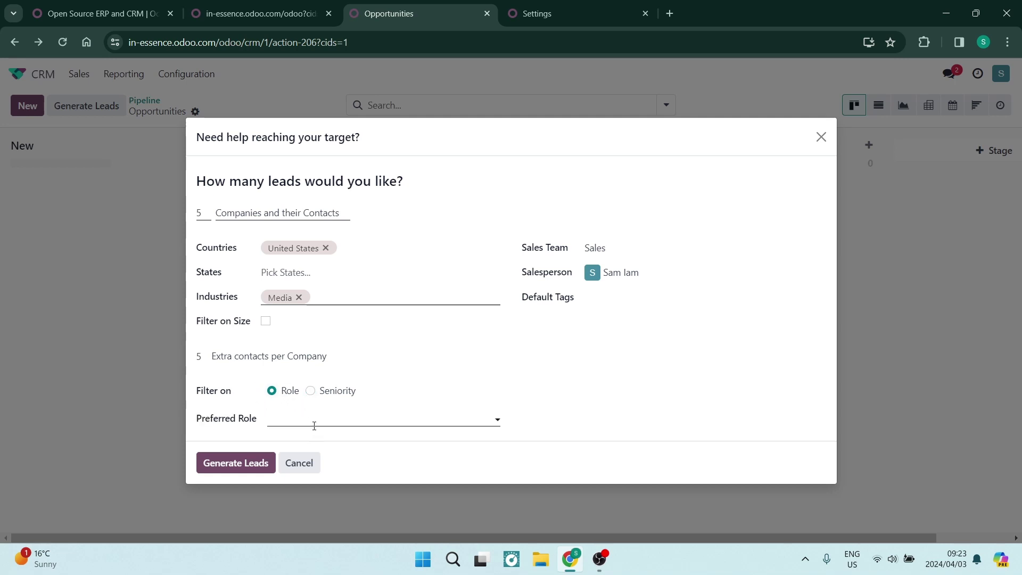
- Set Consulting as the preferred role and show the full list of other roles
click(315, 424)
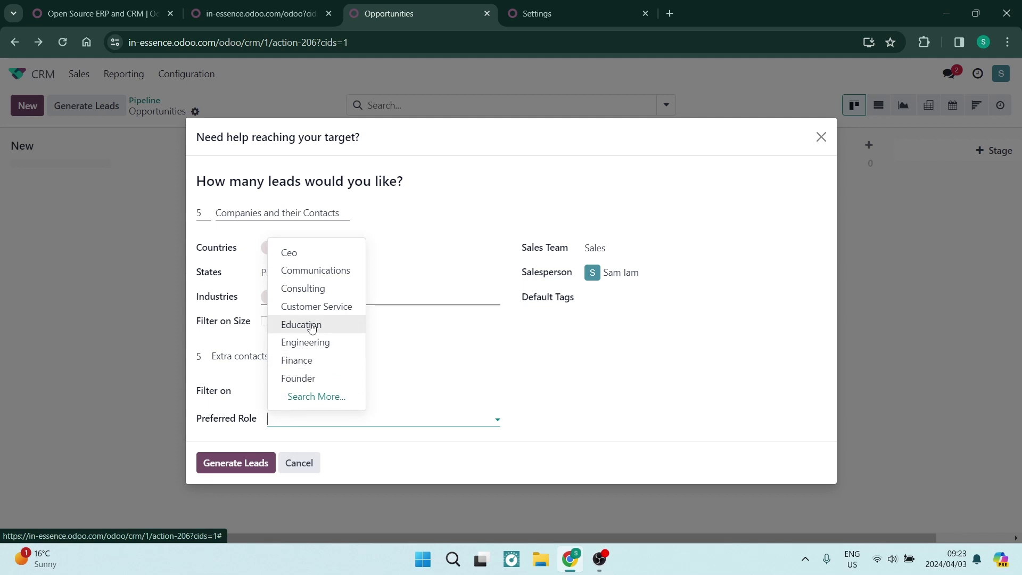
click(307, 294)
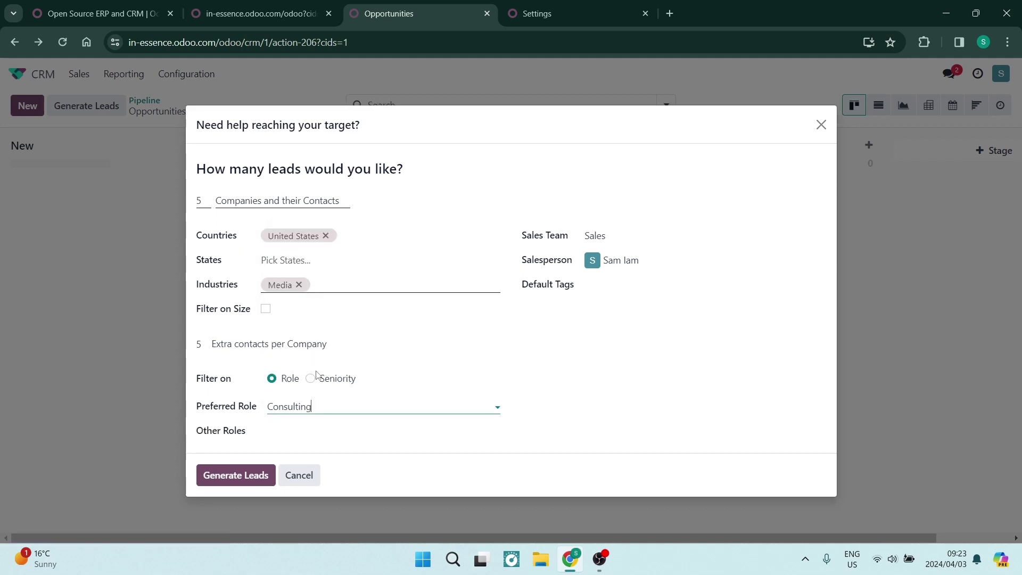
click(313, 434)
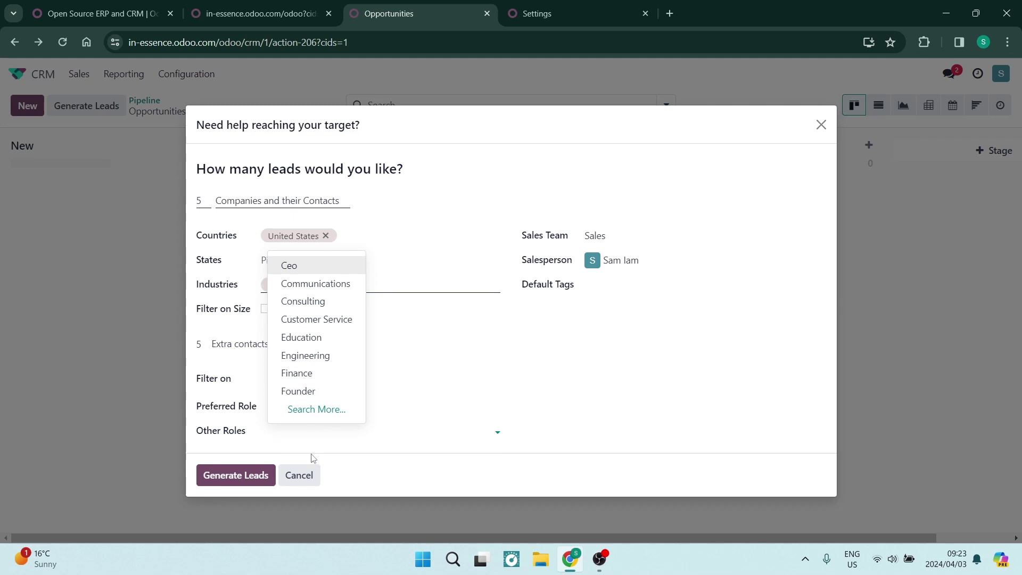
click(304, 410)
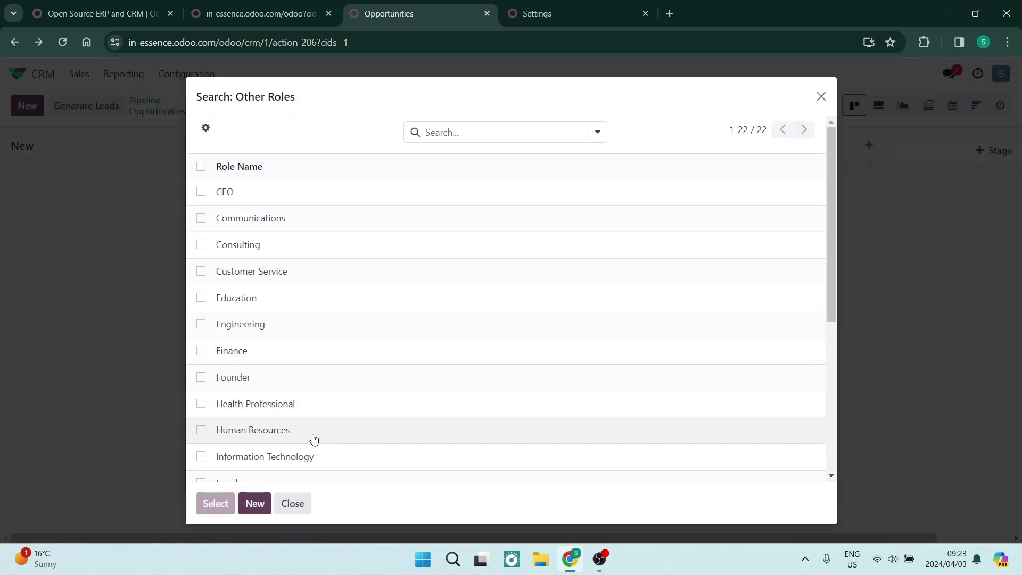
scroll(340, 357, down, 5)
scroll(349, 347, up, 5)
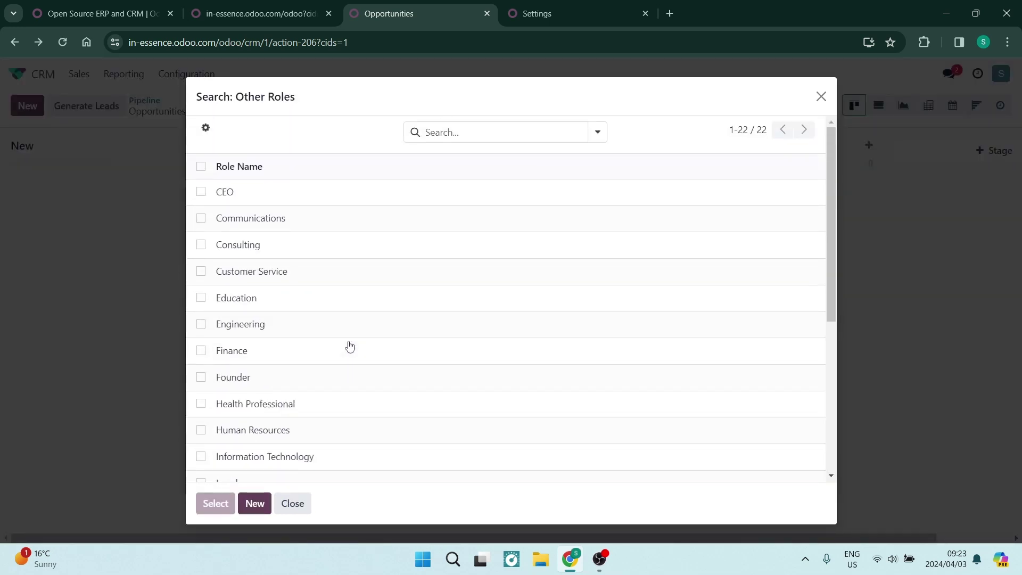
click(460, 131)
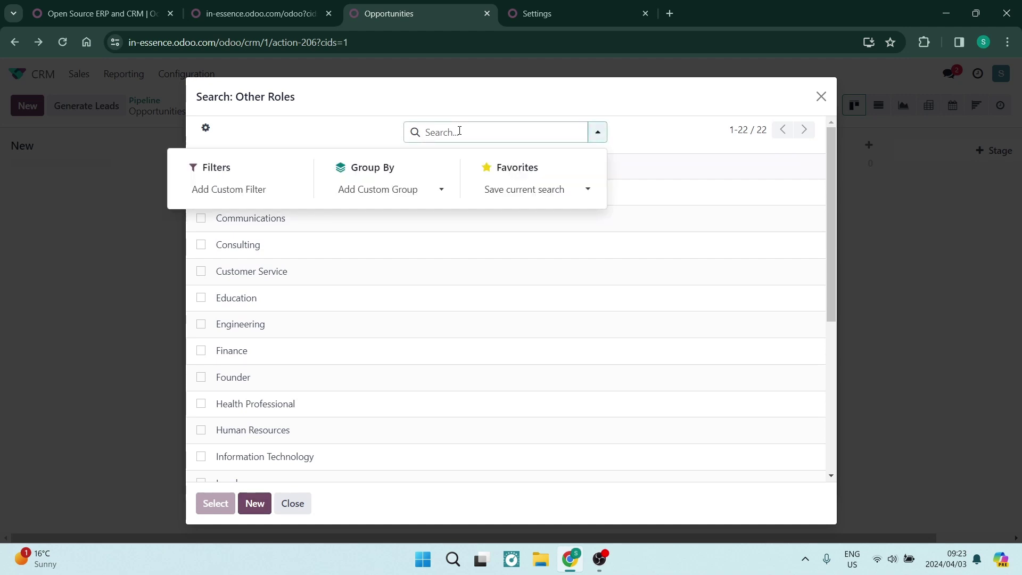
click(598, 133)
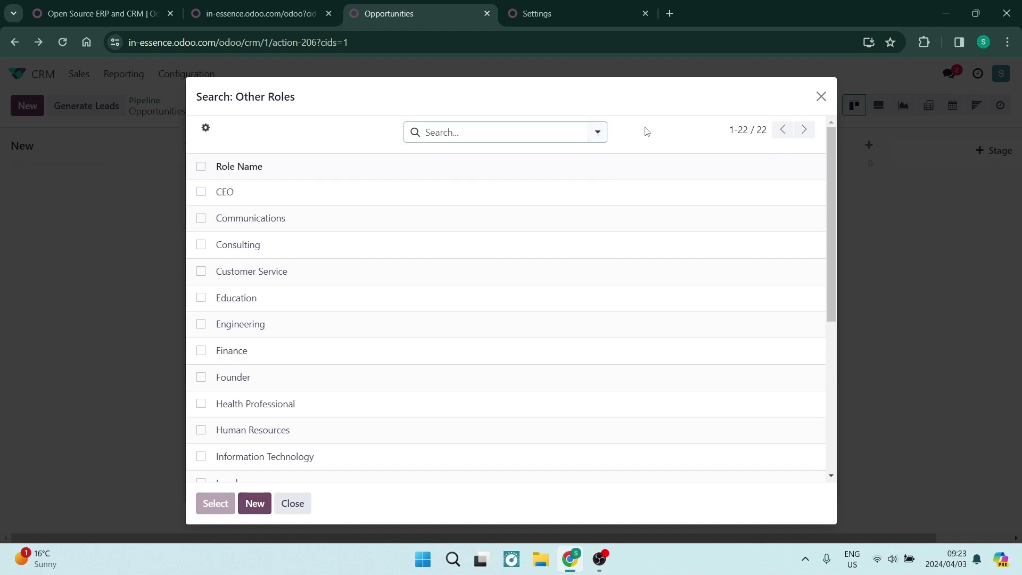
- Close the role search without picking roles, leave Default Tags empty, and generate the leads
click(821, 96)
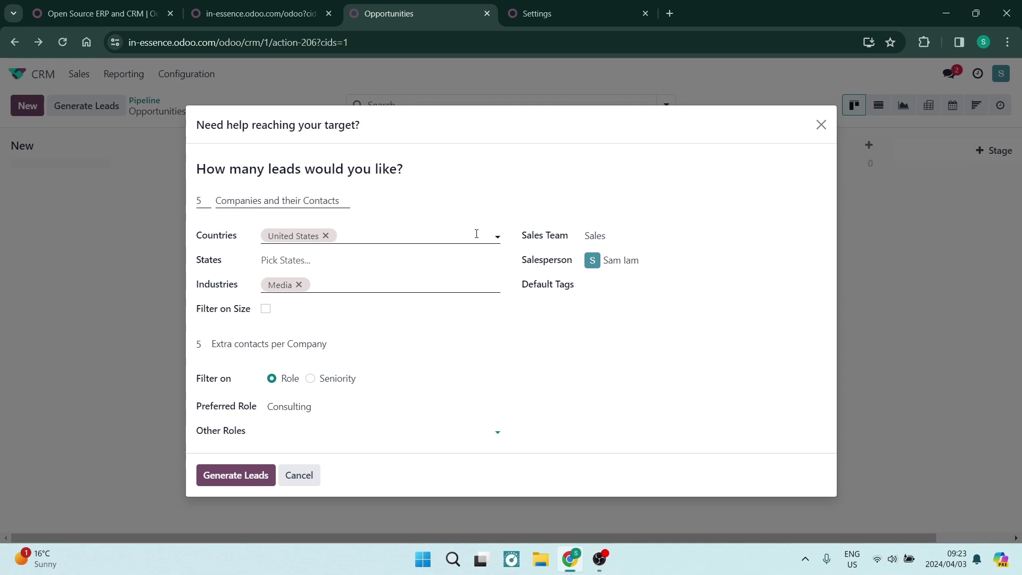
drag(519, 235, 594, 236)
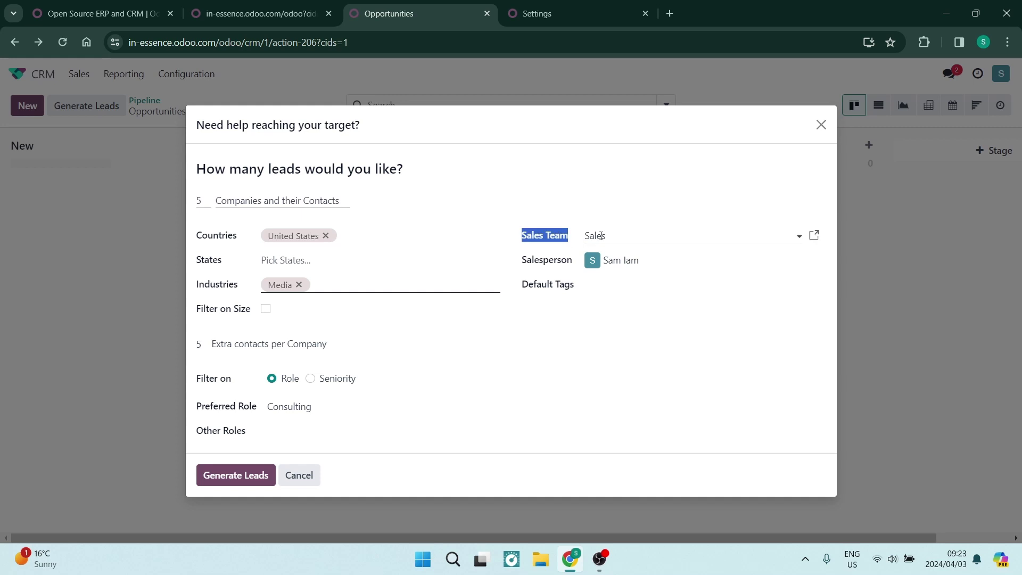
click(573, 334)
drag(510, 263, 678, 258)
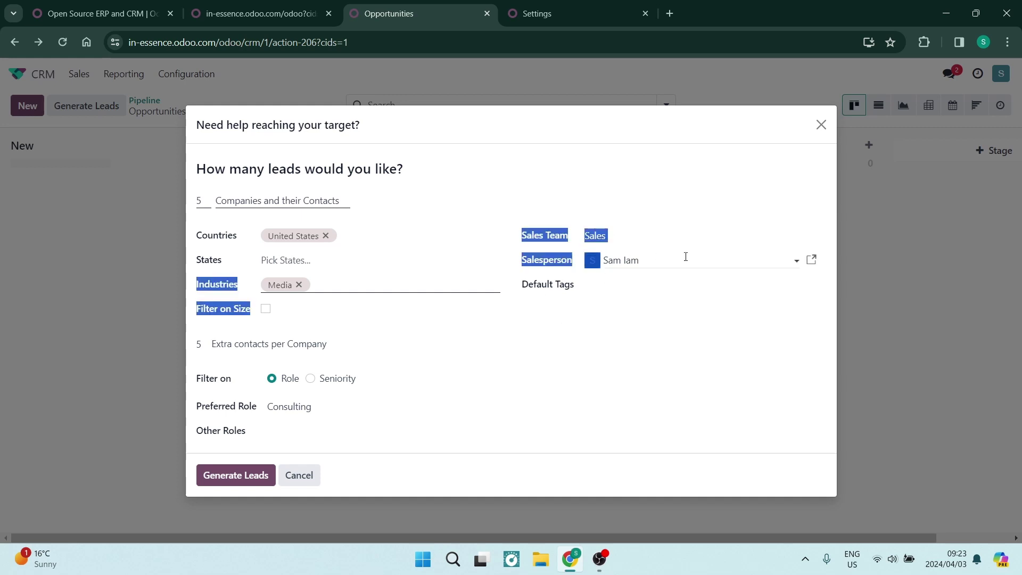
click(607, 335)
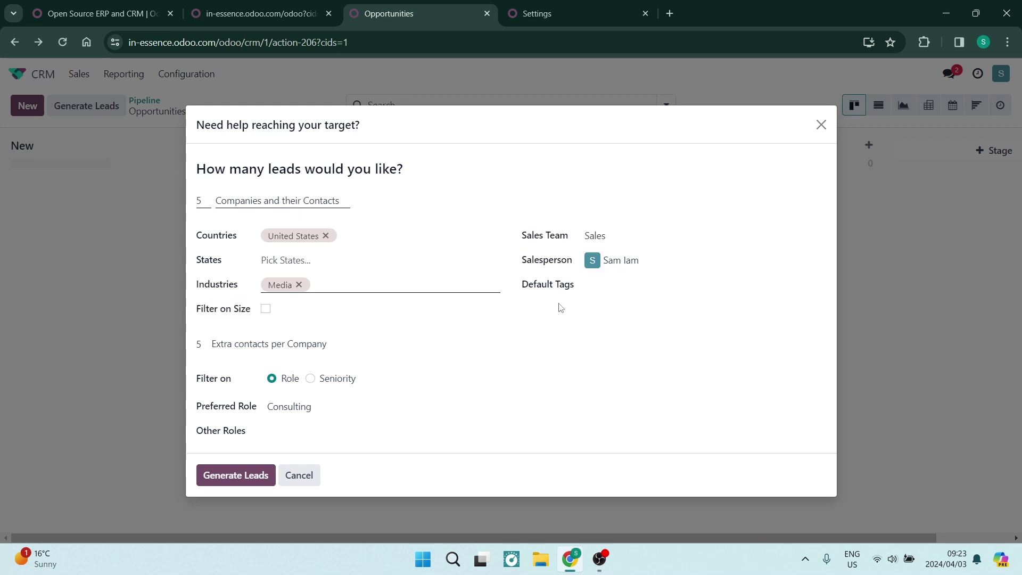
click(563, 287)
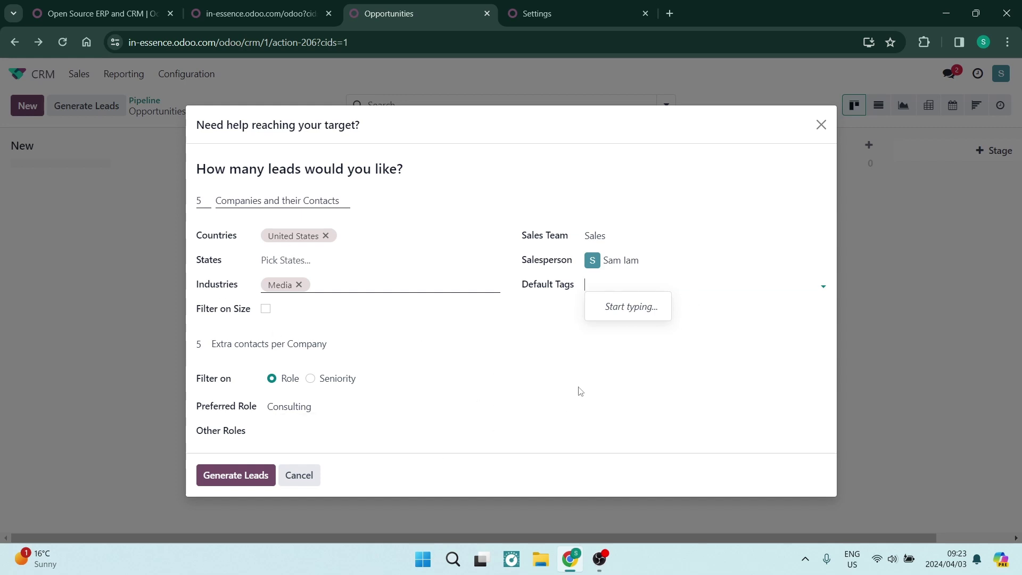
click(623, 364)
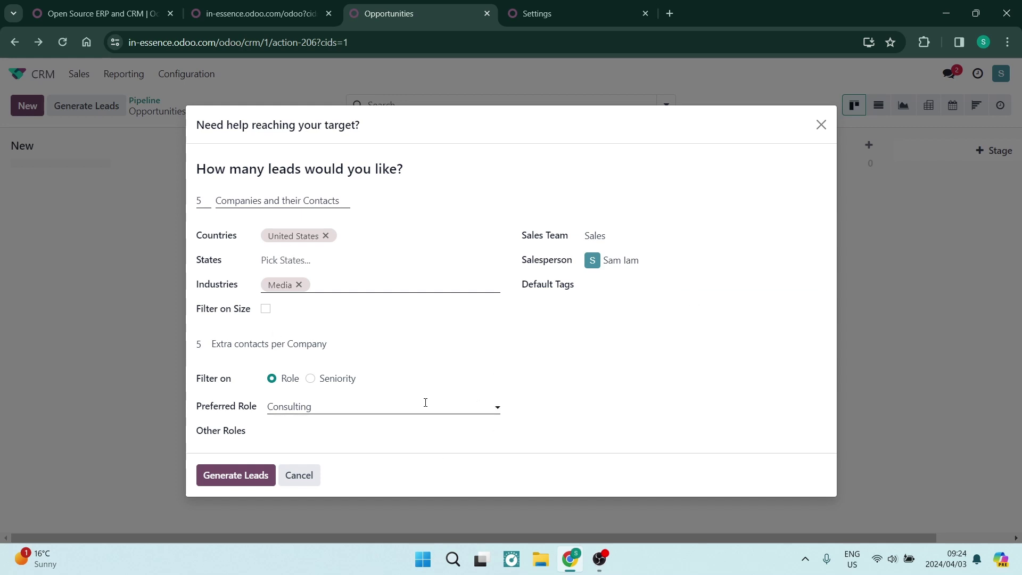
click(233, 475)
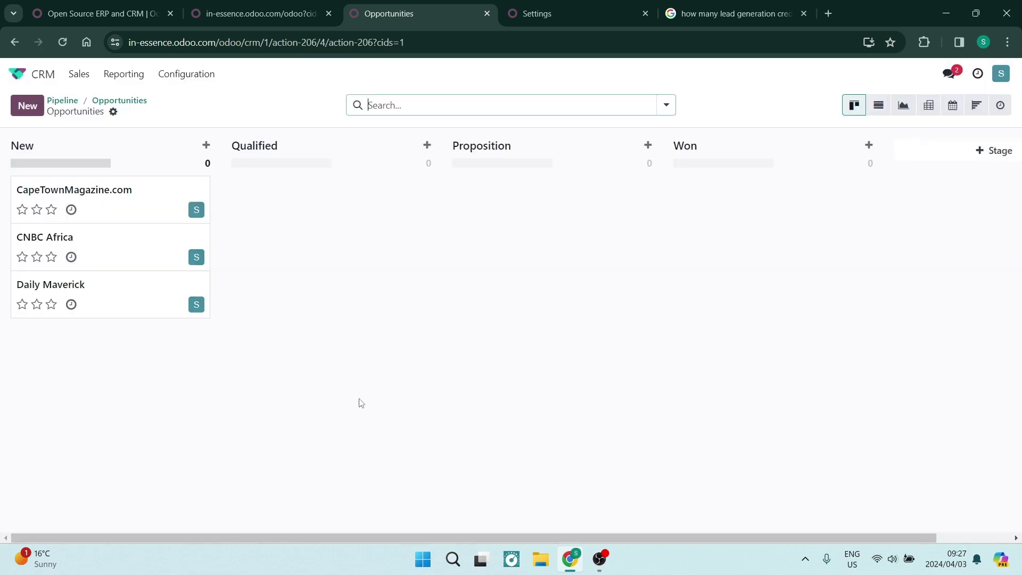
- View the CapeTownMagazine.com opportunity's 50% probability and contact details, then go back
click(172, 201)
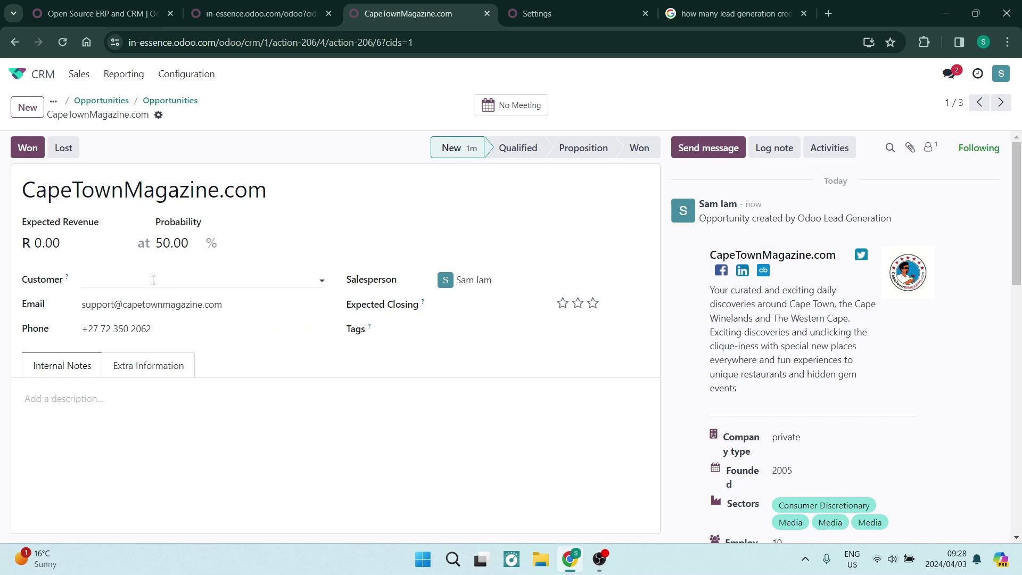
click(11, 45)
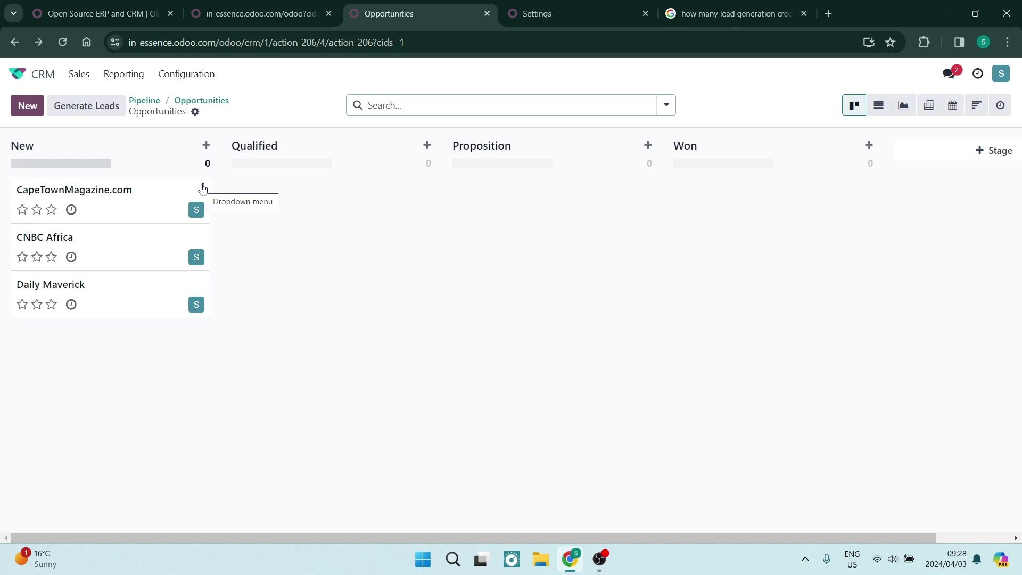
- Colour the cards: CapeTownMagazine.com red, CNBC Africa yellow, Daily Maverick green
click(202, 187)
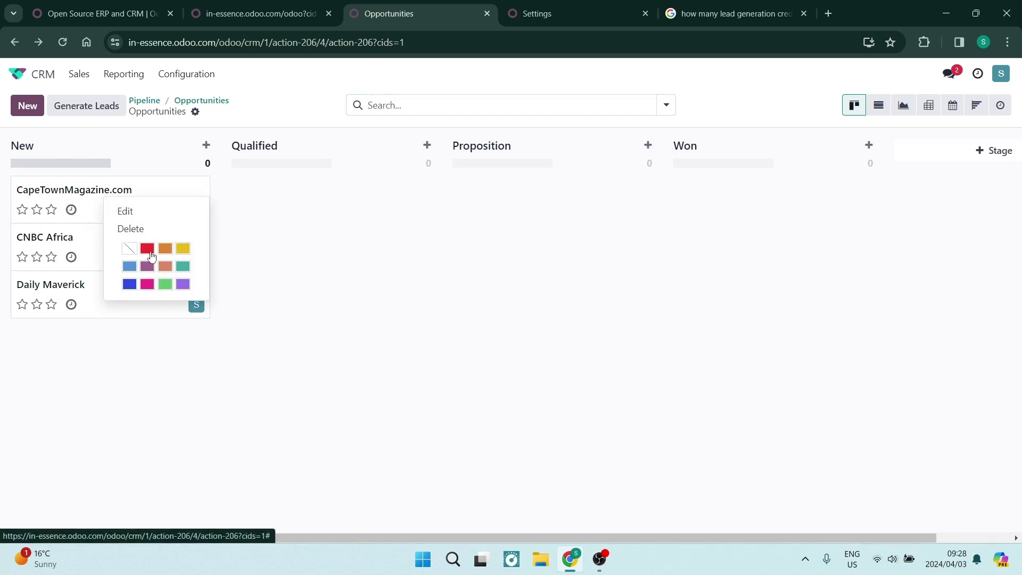
click(147, 250)
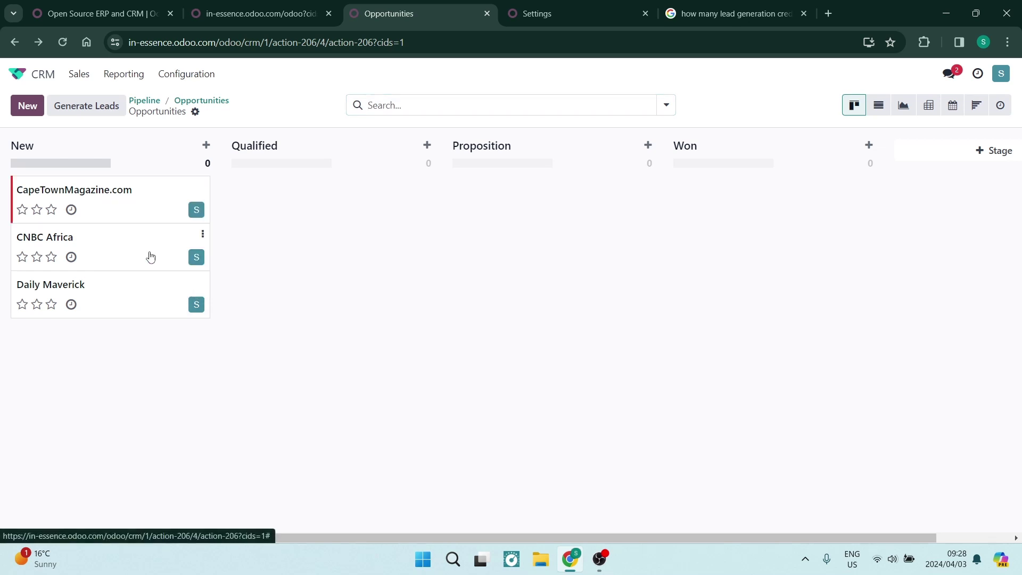
click(203, 234)
click(182, 297)
click(202, 282)
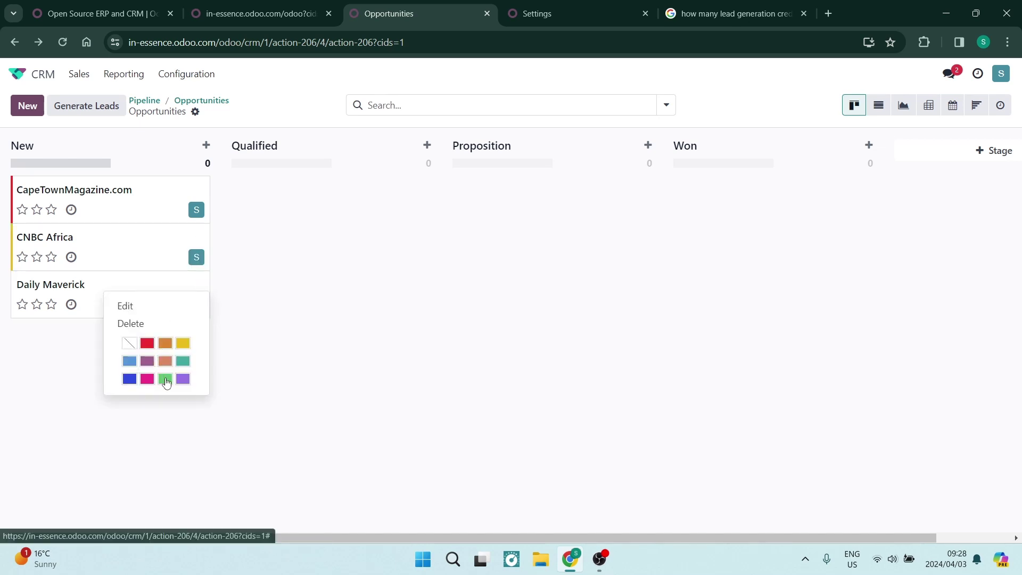
click(166, 379)
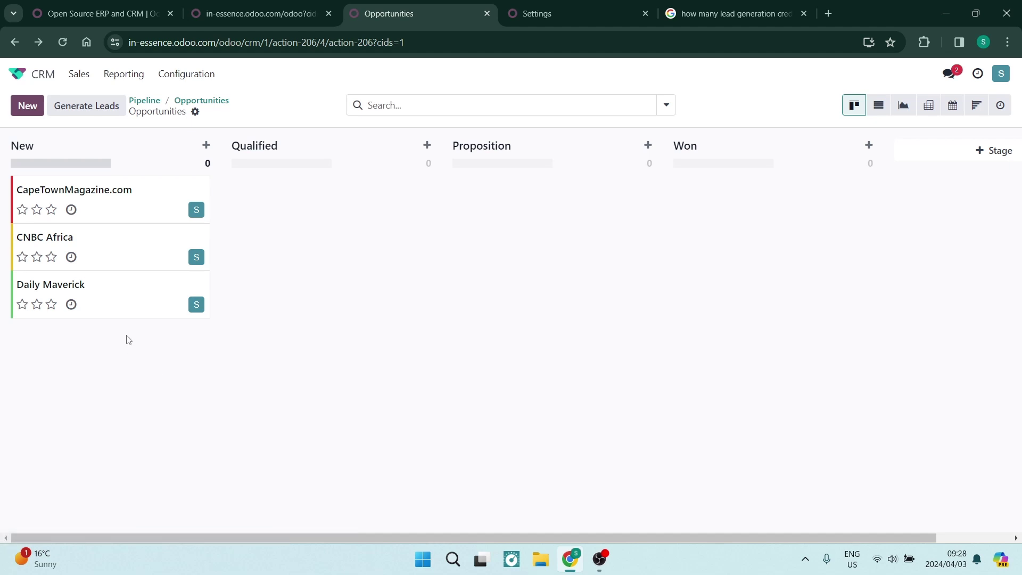
- Enter 20000 as CapeTownMagazine.com's expected revenue and go back to the pipeline
mouse_move(117, 219)
click(96, 215)
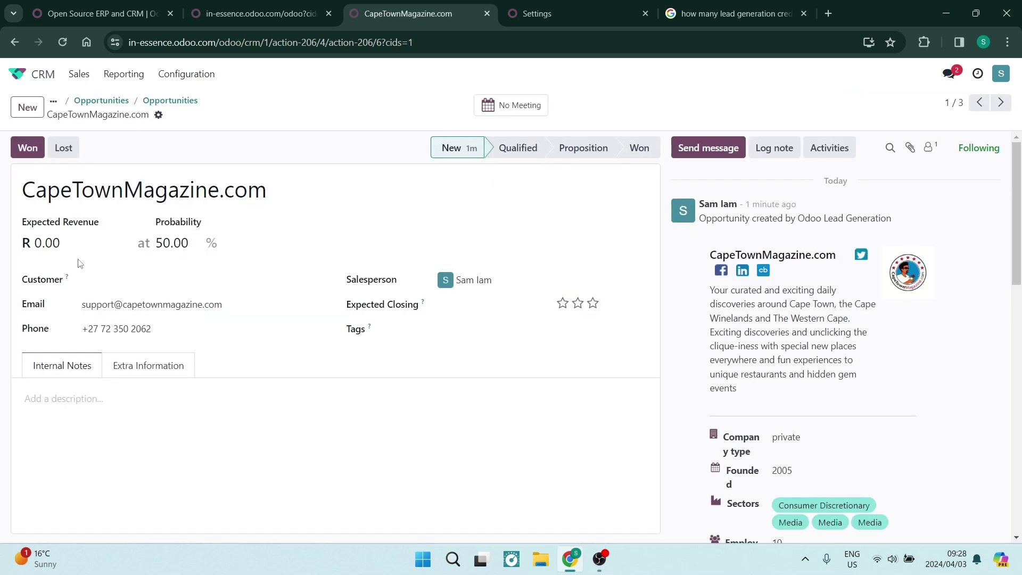
click(56, 242)
text(20000)
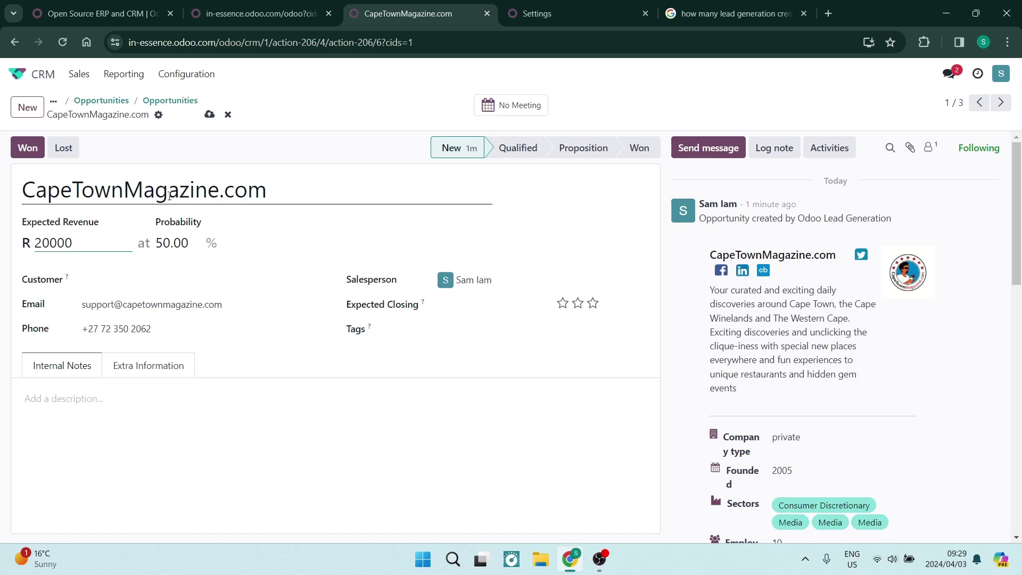
click(299, 246)
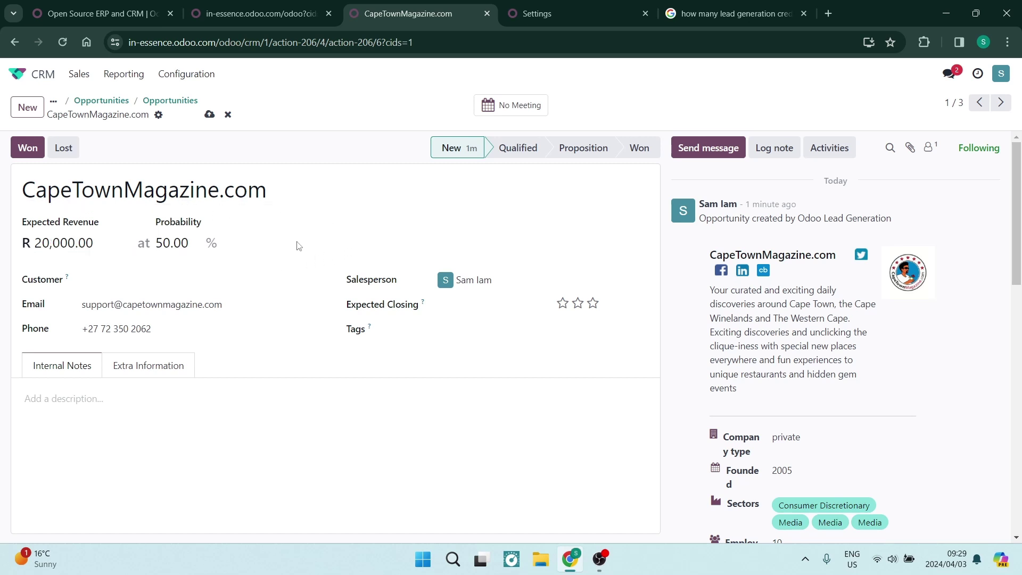
click(15, 42)
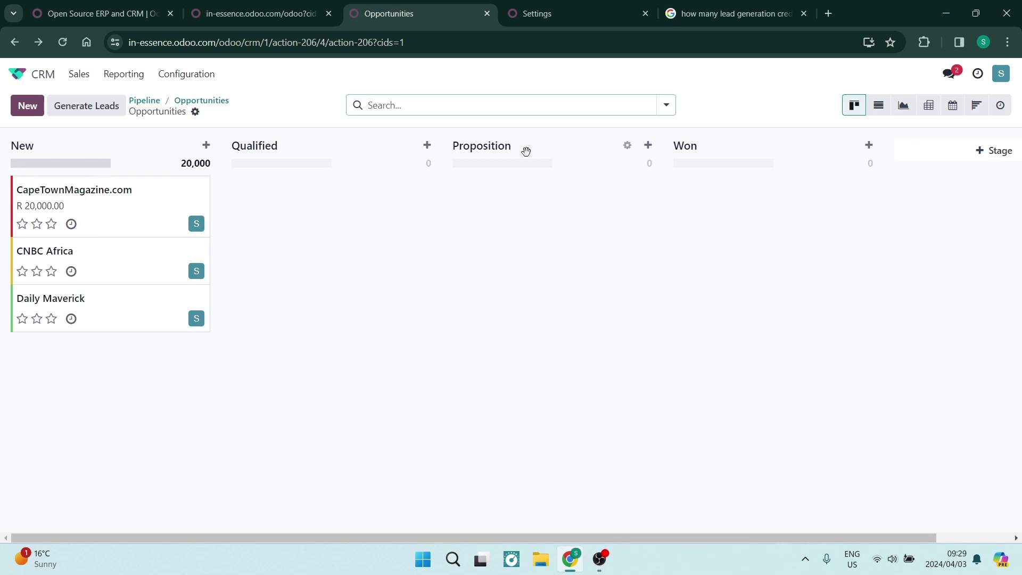
- Drag CapeTownMagazine.com and CNBC Africa into Qualified, then CapeTownMagazine.com on to Proposition
double_click(683, 255)
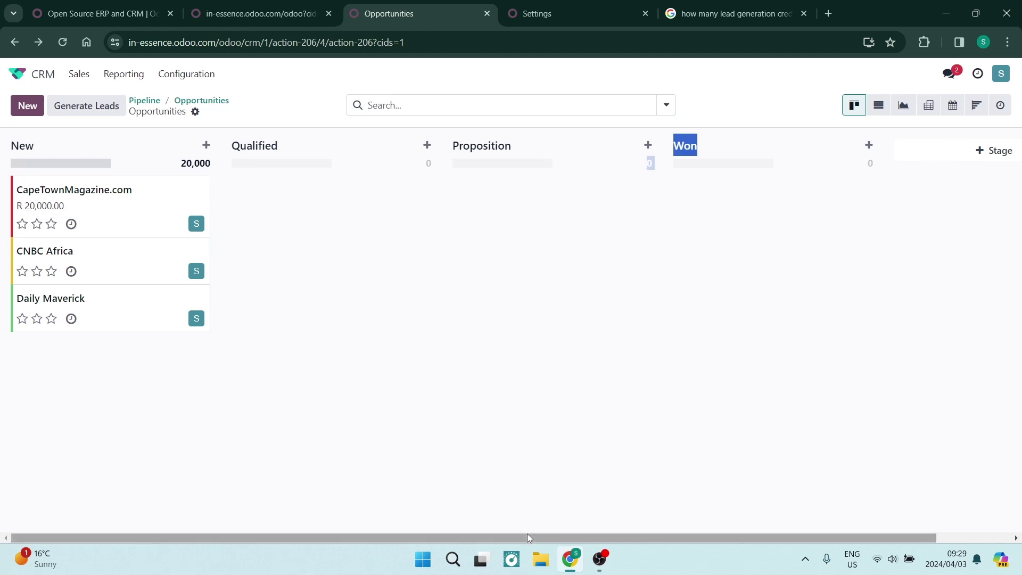
drag(528, 533, 355, 531)
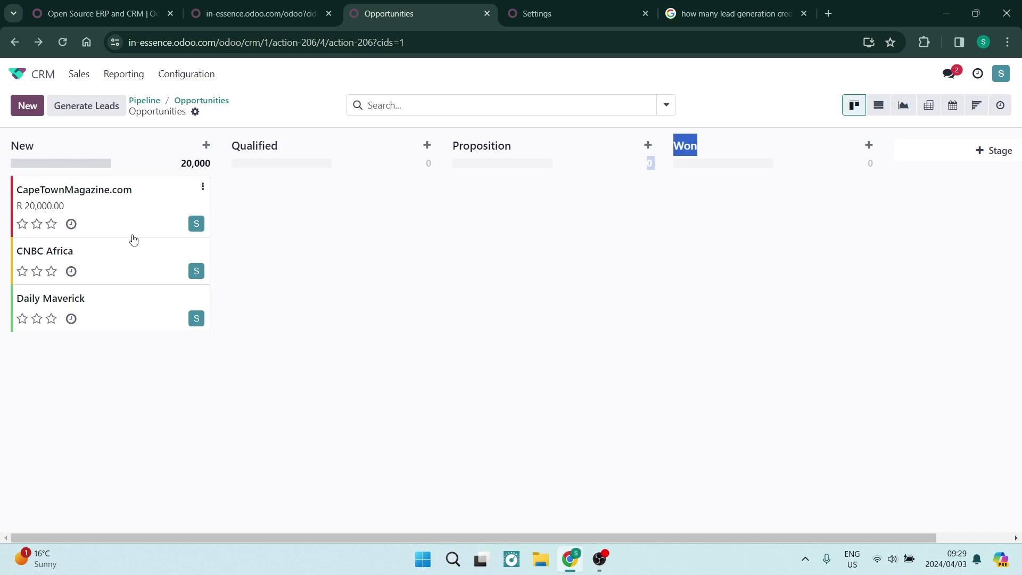
drag(92, 216, 256, 227)
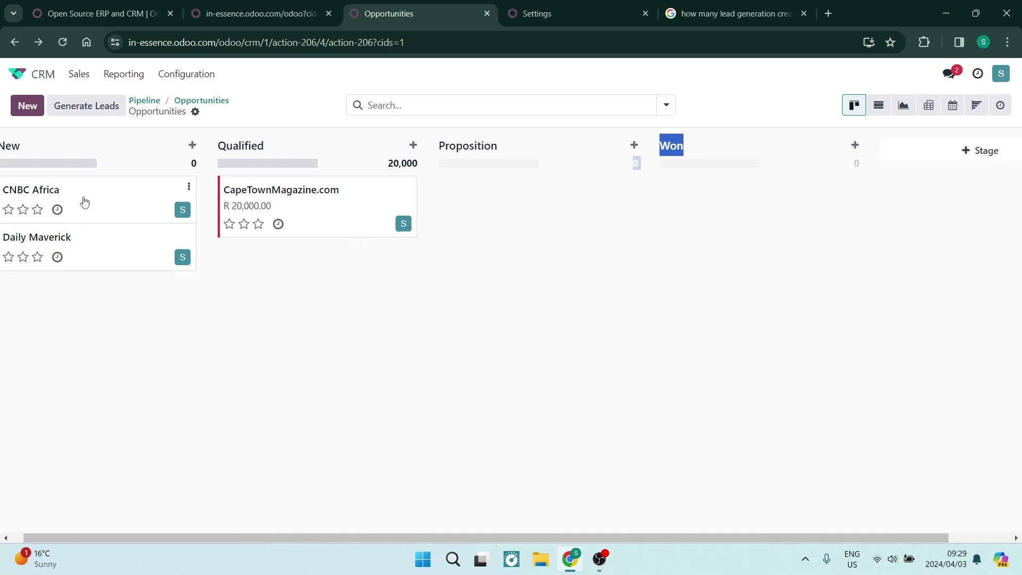
drag(84, 200, 293, 206)
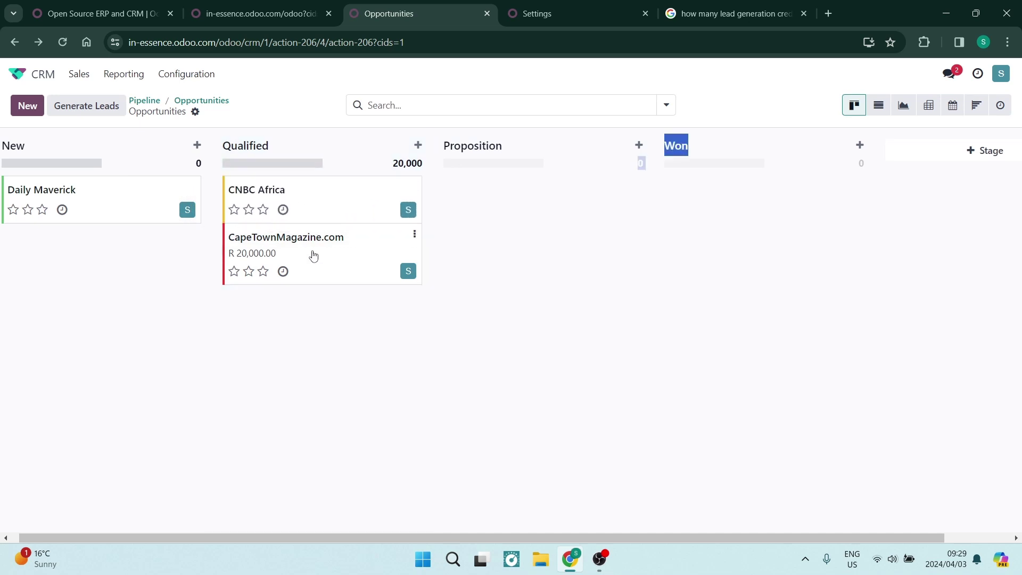
drag(315, 260, 532, 204)
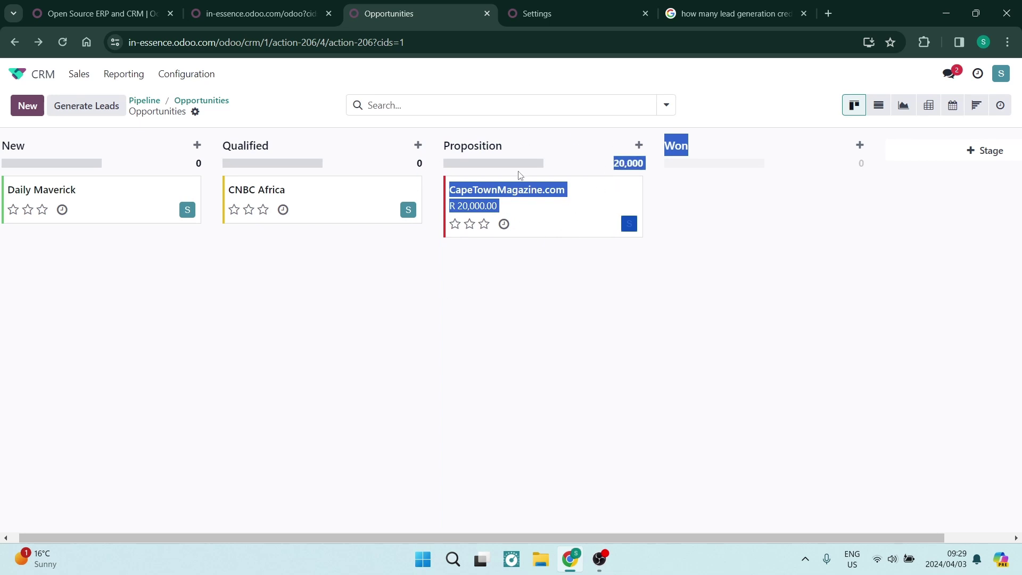
- Move CNBC Africa from Qualified into the Won stage
click(634, 166)
drag(613, 168, 644, 173)
click(644, 174)
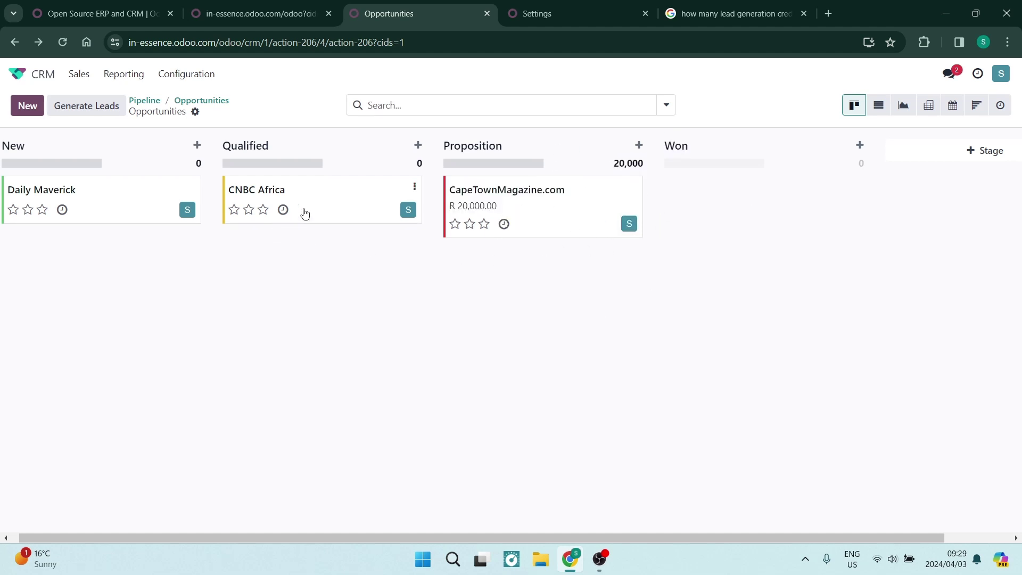
drag(323, 205, 771, 206)
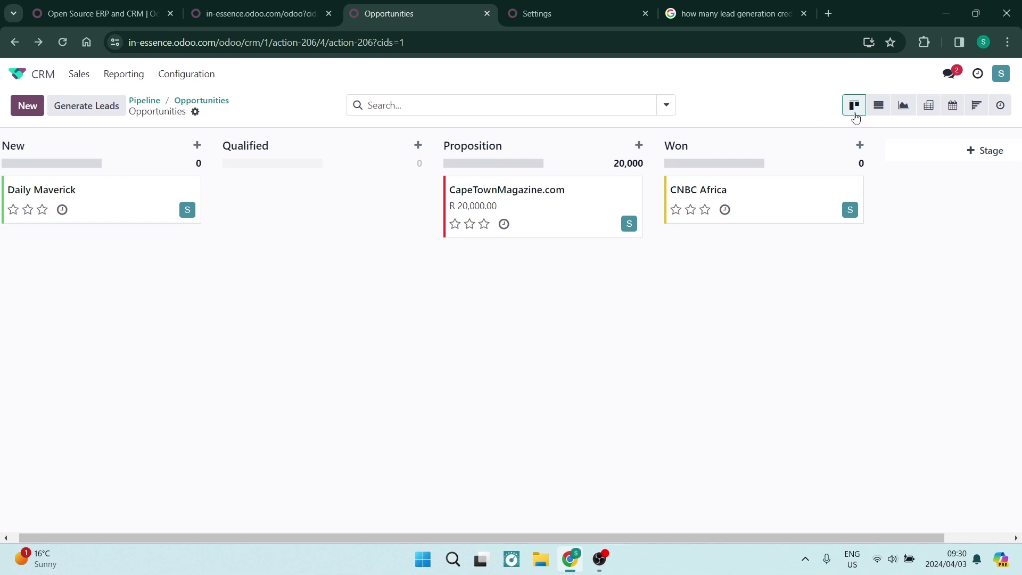
click(879, 105)
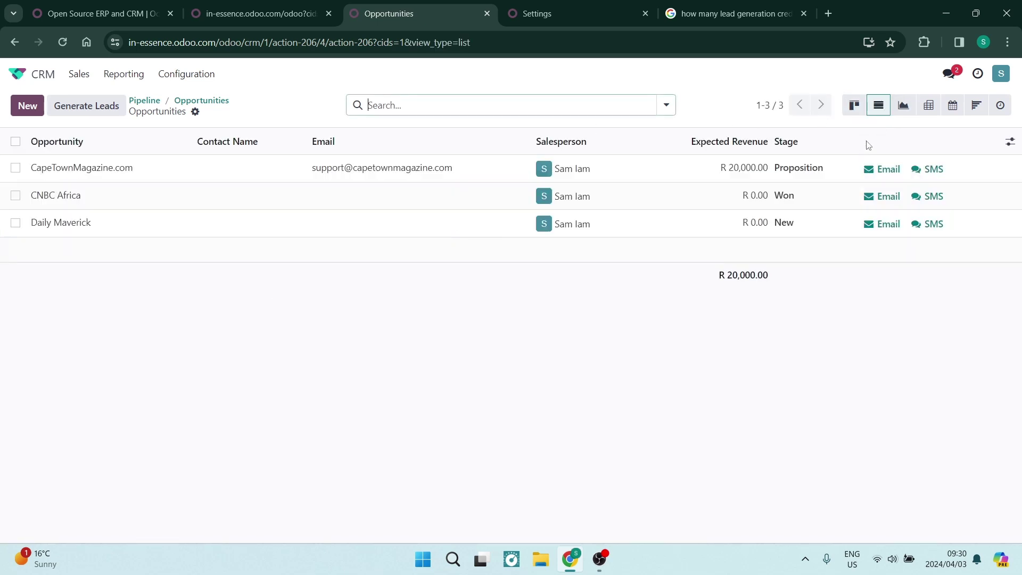
click(904, 106)
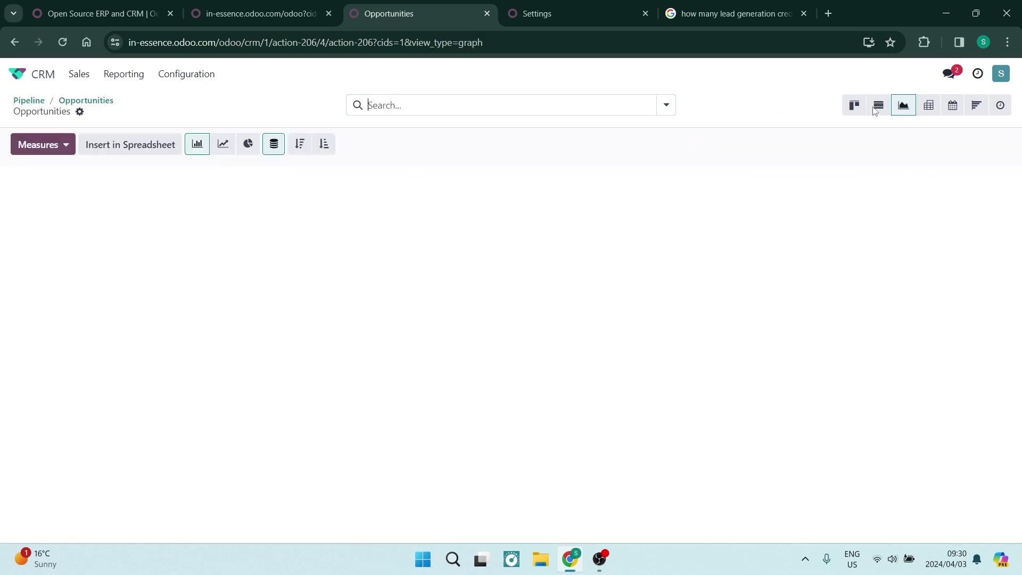
click(930, 107)
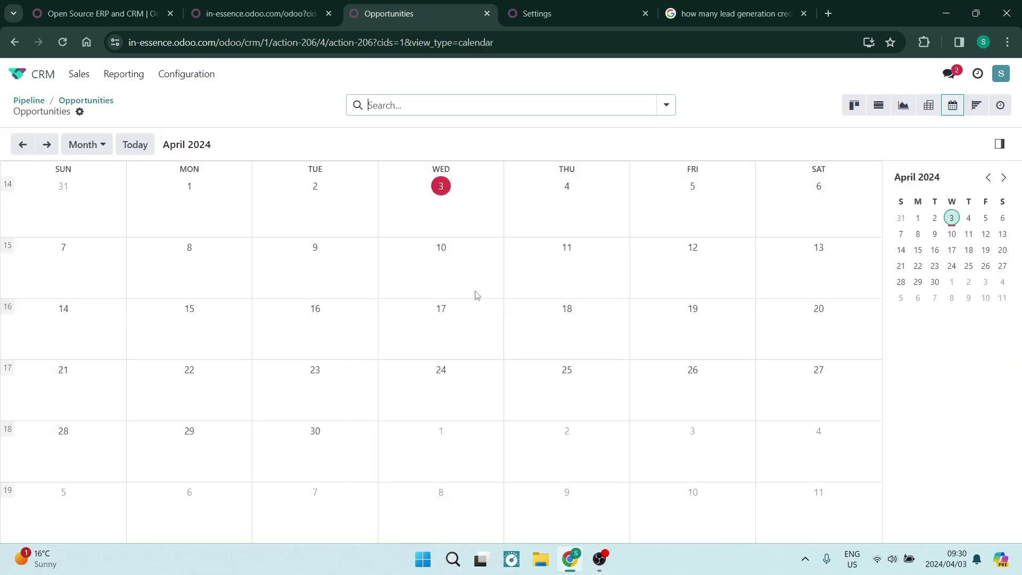
click(853, 105)
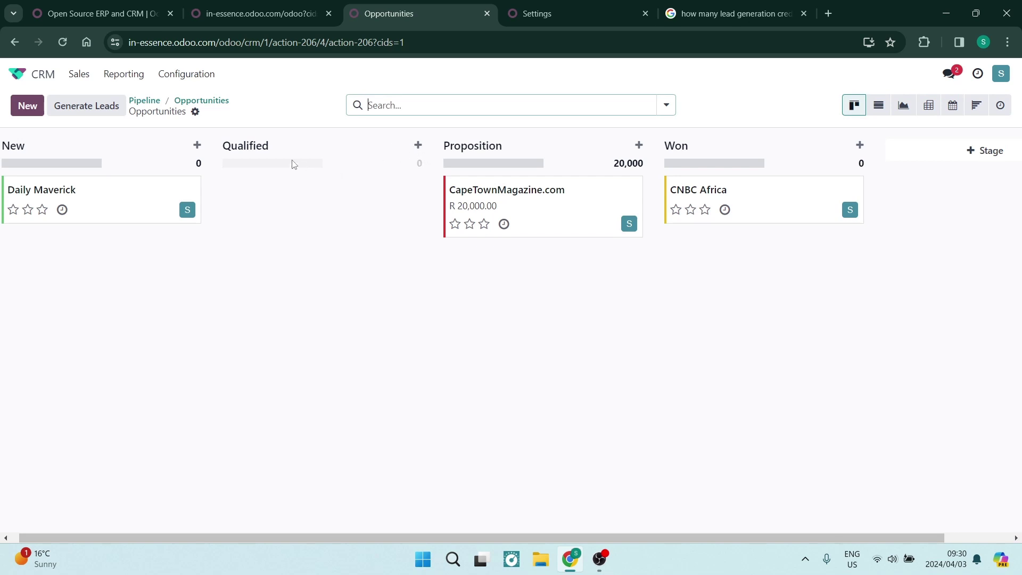
click(397, 145)
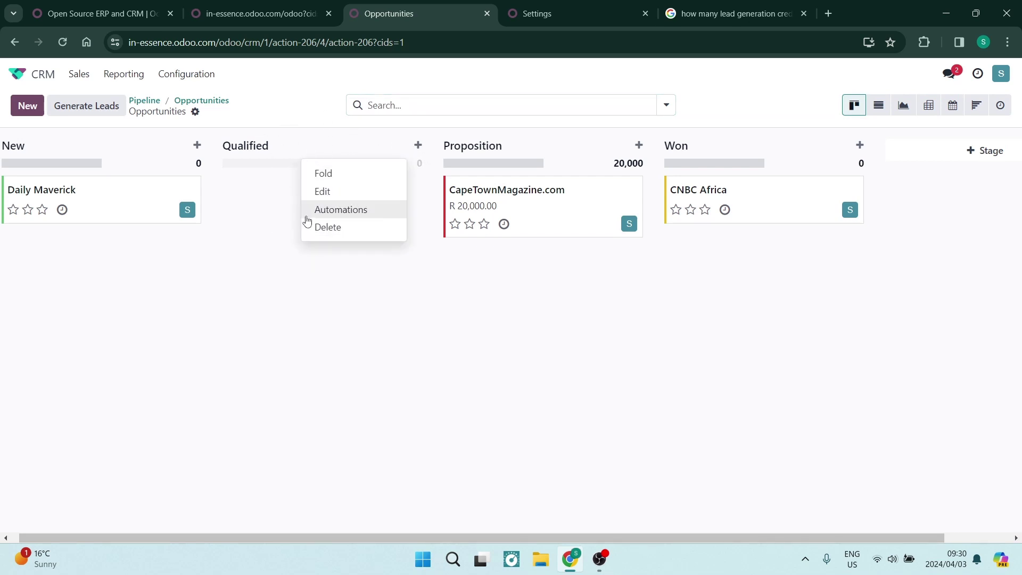
click(351, 215)
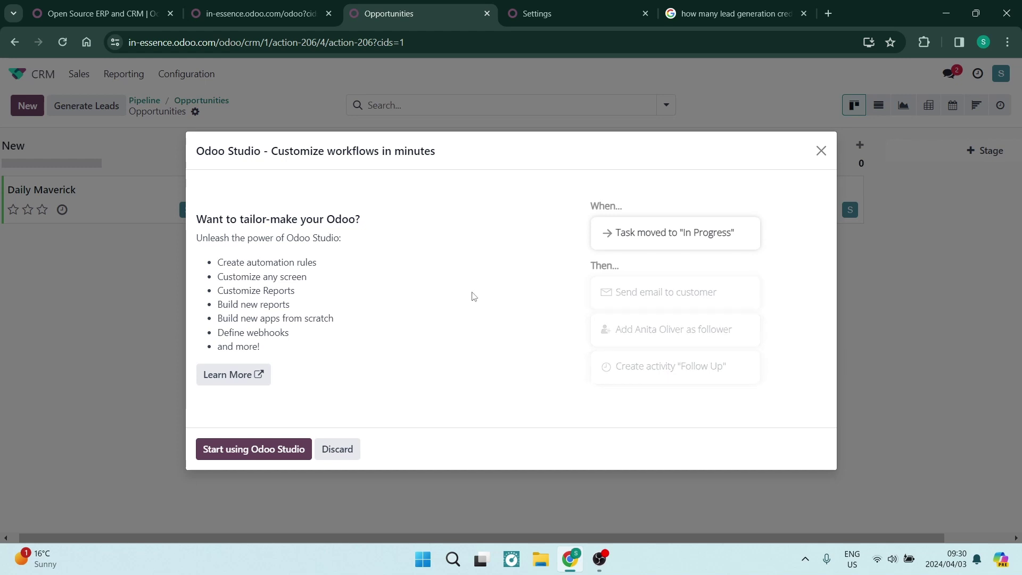
click(821, 151)
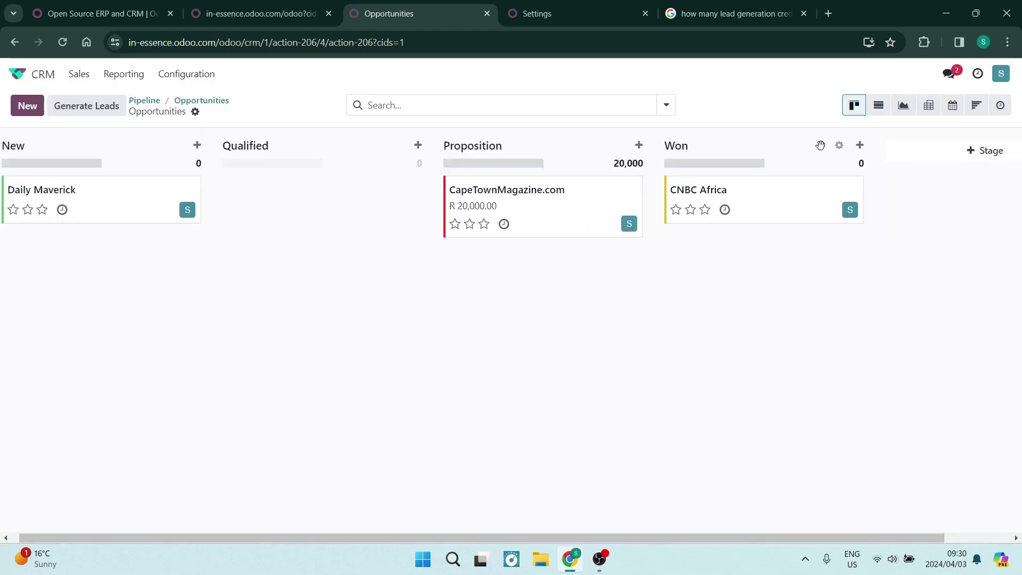